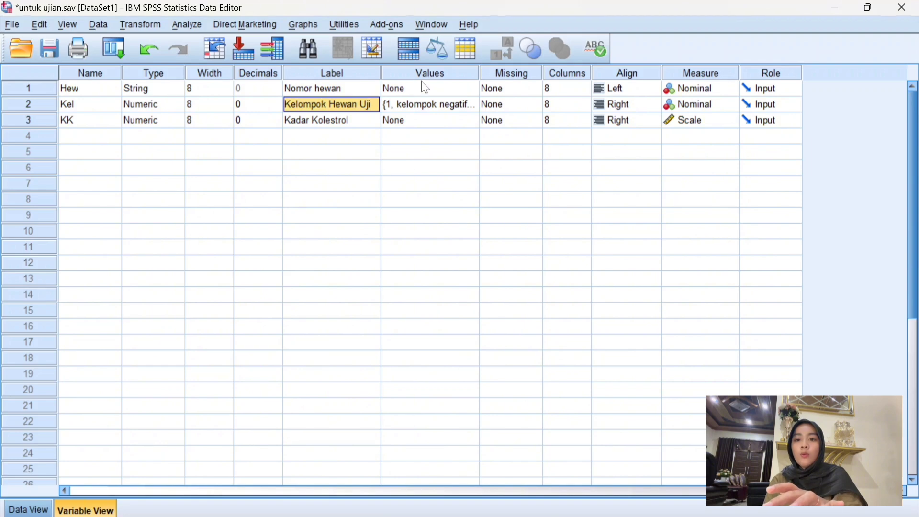
Review the value labels defined for the Kel variable, close them unchanged, and show the dataset's case values.
click(435, 105)
click(471, 105)
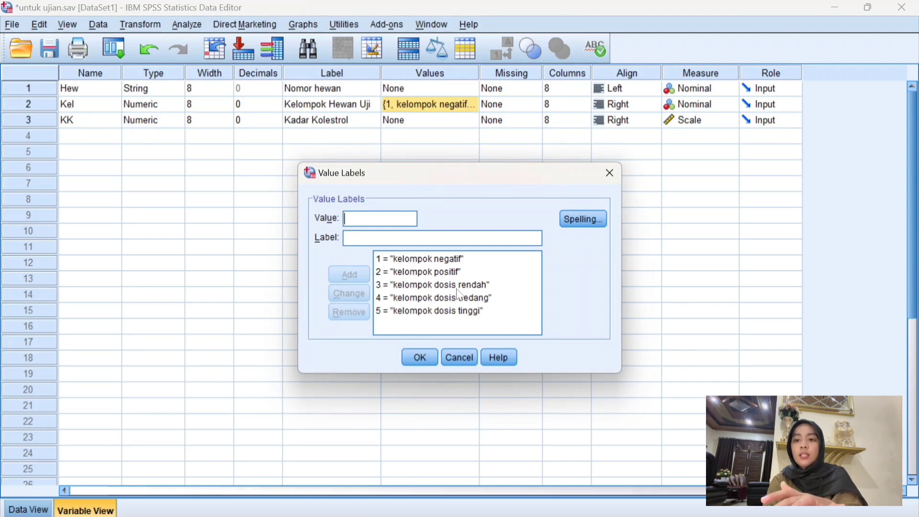
click(427, 355)
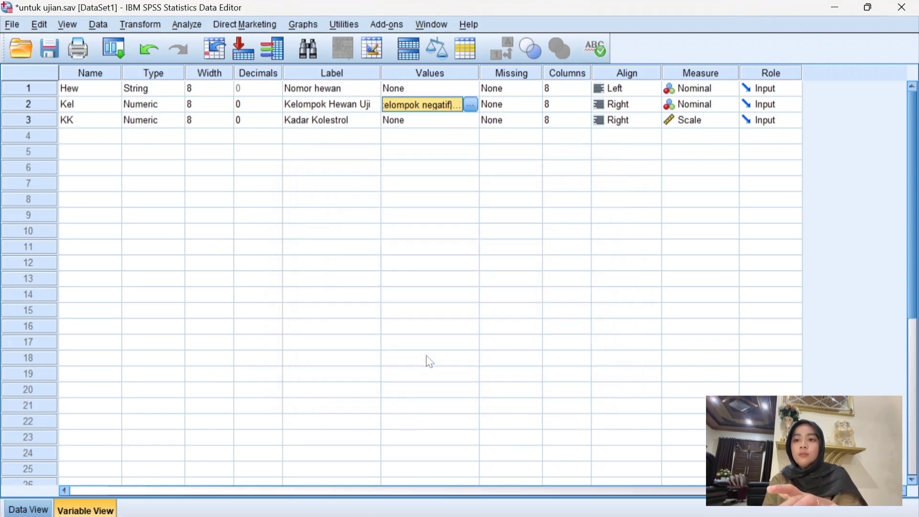
click(36, 510)
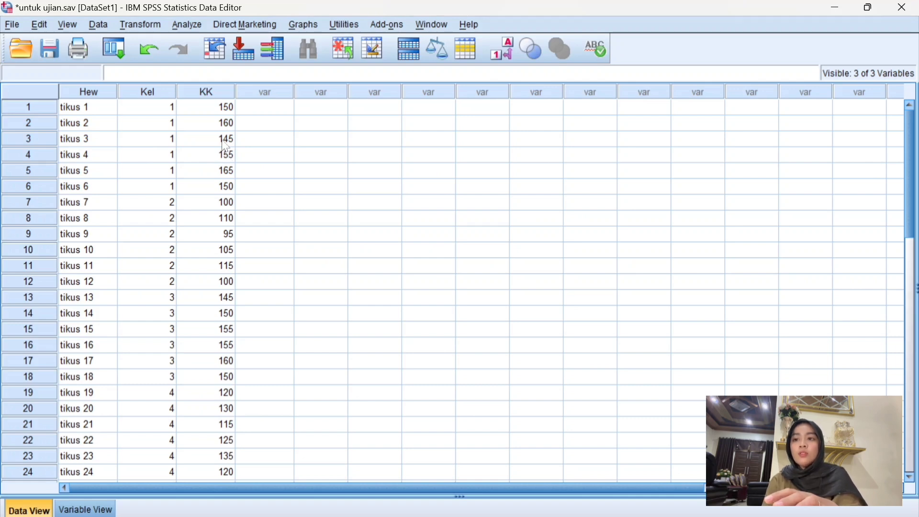
Set up an Explore analysis of Kadar Kolestrol by Kelompok Hewan Uji with factor-level boxplots, stem-and-leaf and normality plots with tests.
click(197, 25)
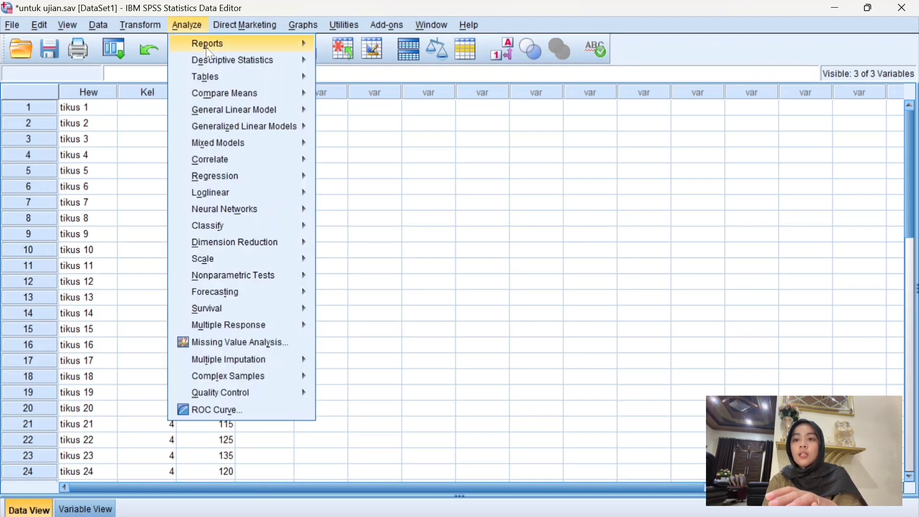
mouse_move(209, 63)
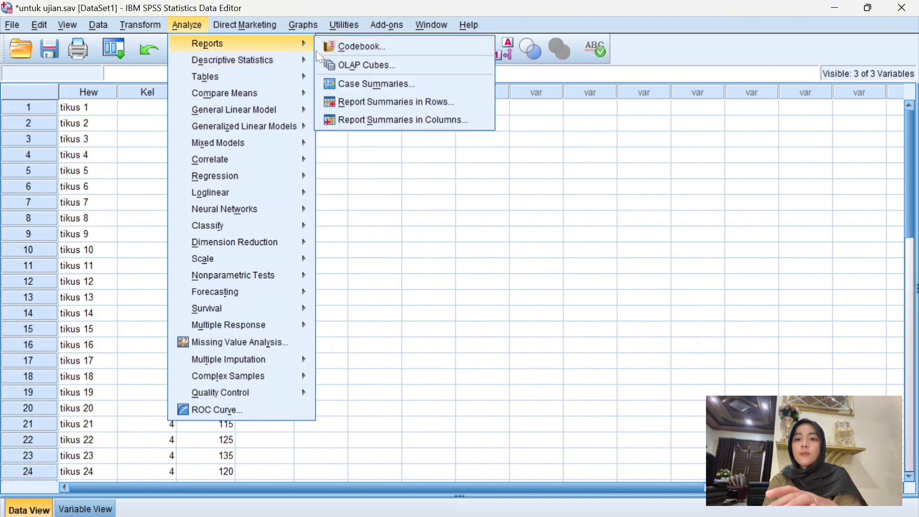
click(351, 100)
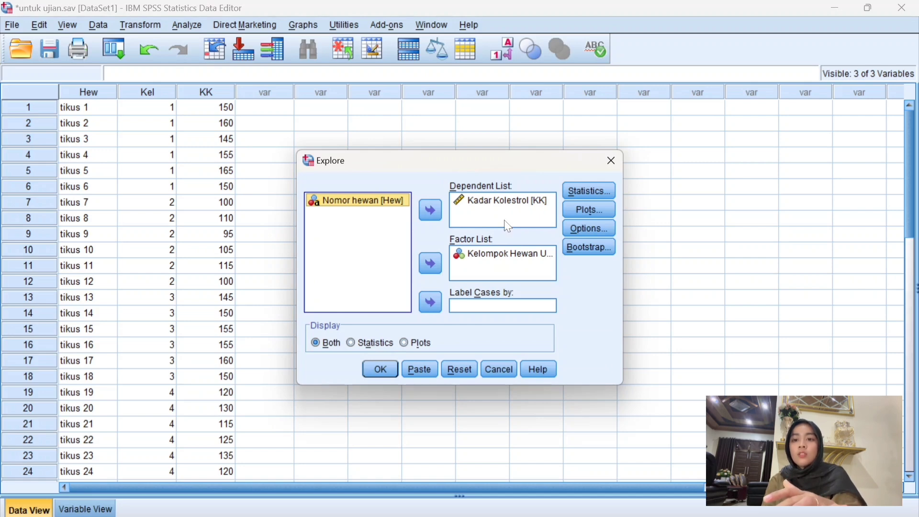
click(585, 219)
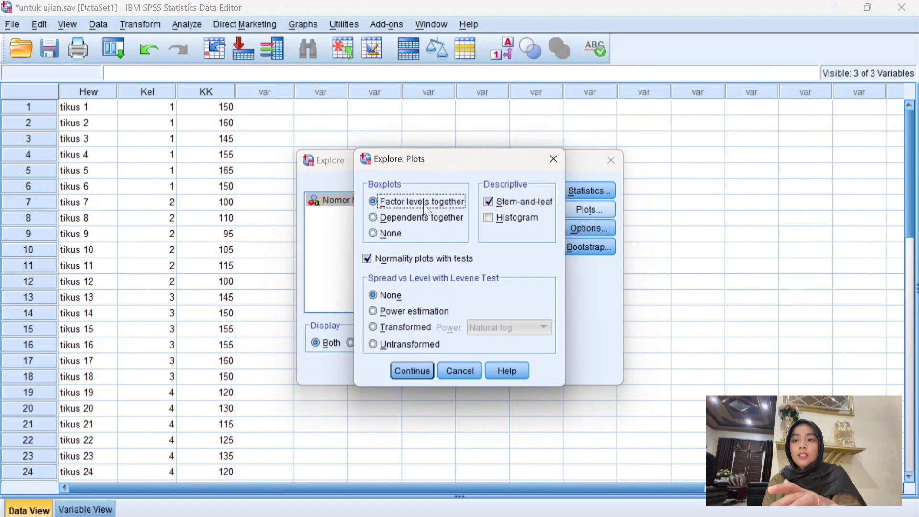
click(419, 371)
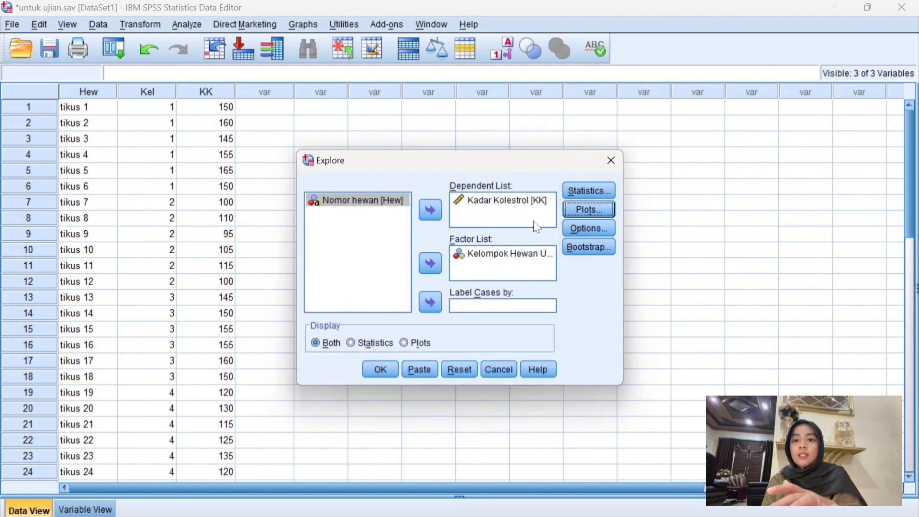
Include descriptives with a 95% confidence interval for the mean and run the Explore analysis.
click(580, 193)
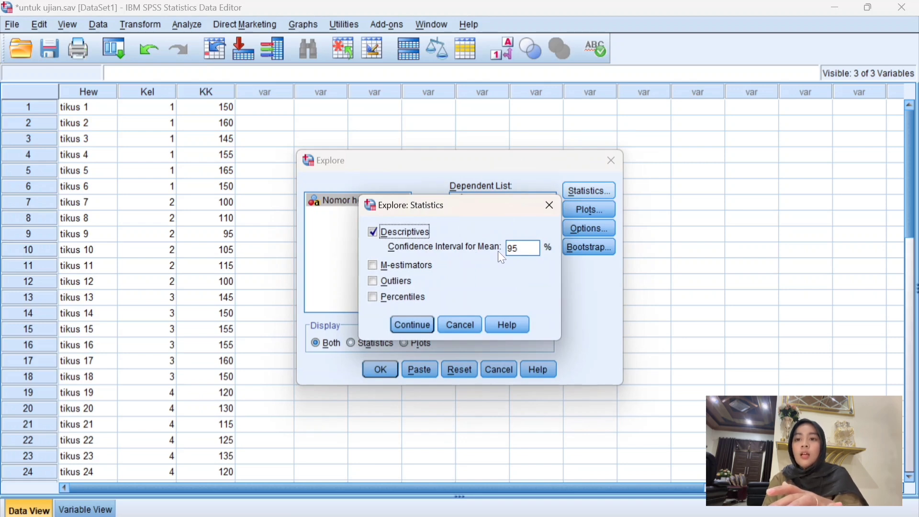
click(425, 329)
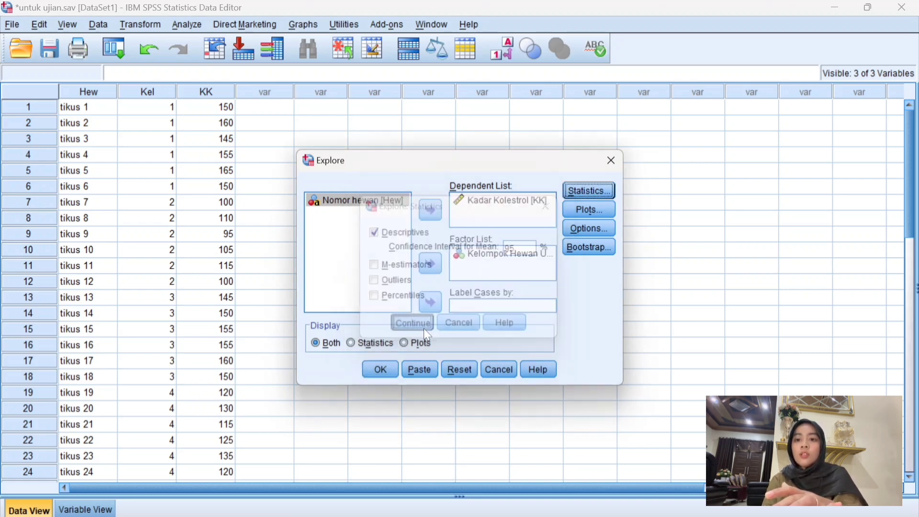
click(381, 369)
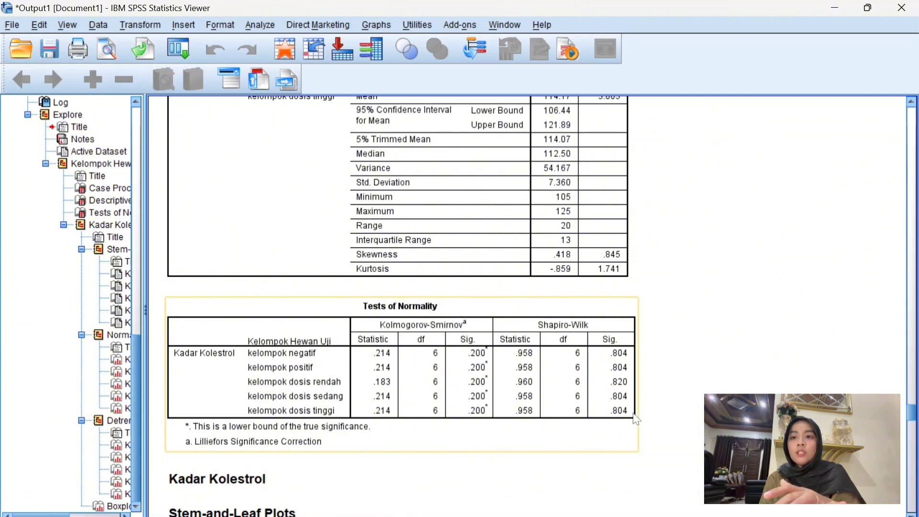
Set up a One-Way ANOVA of Kadar Kolestrol by Kelompok Hewan Uji with LSD post hoc comparisons at significance level 0.05.
click(263, 29)
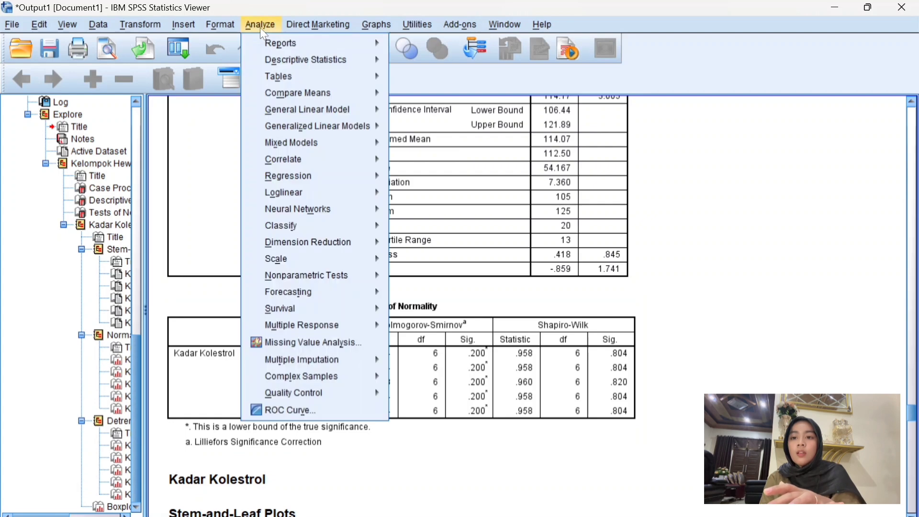
mouse_move(294, 95)
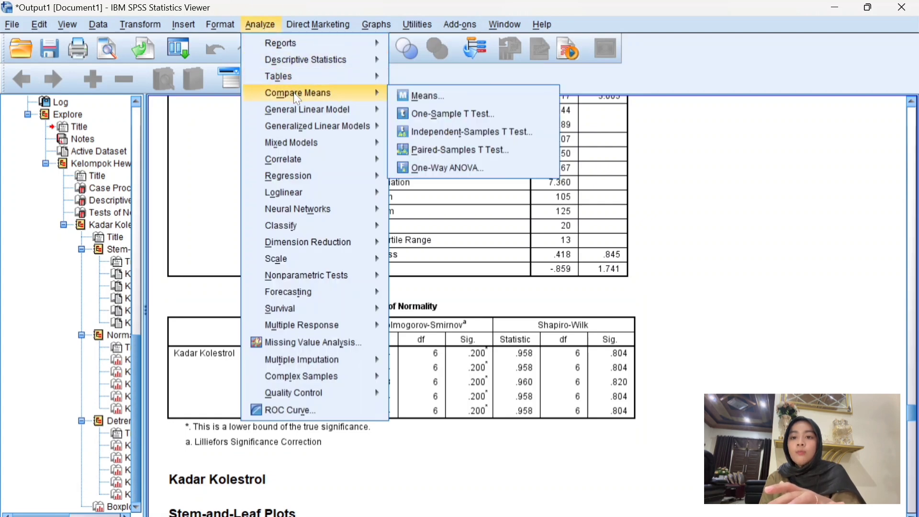
click(438, 167)
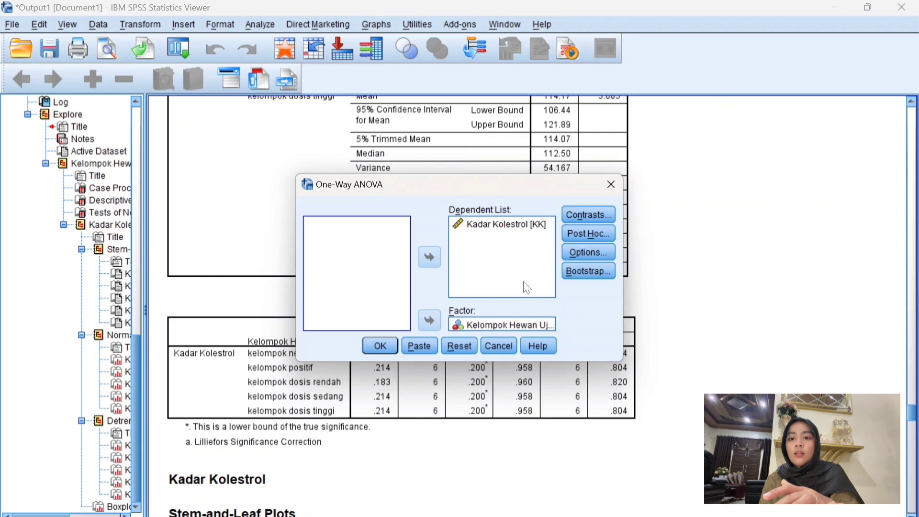
click(581, 243)
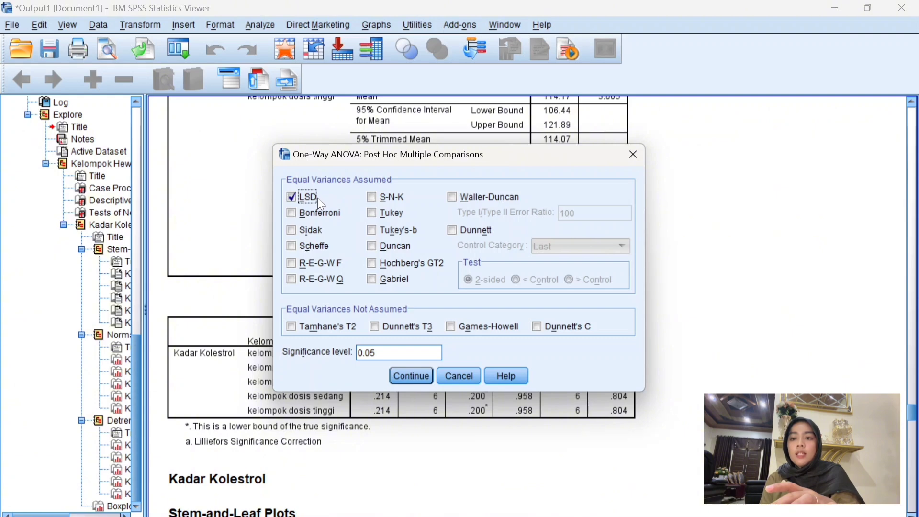
click(430, 380)
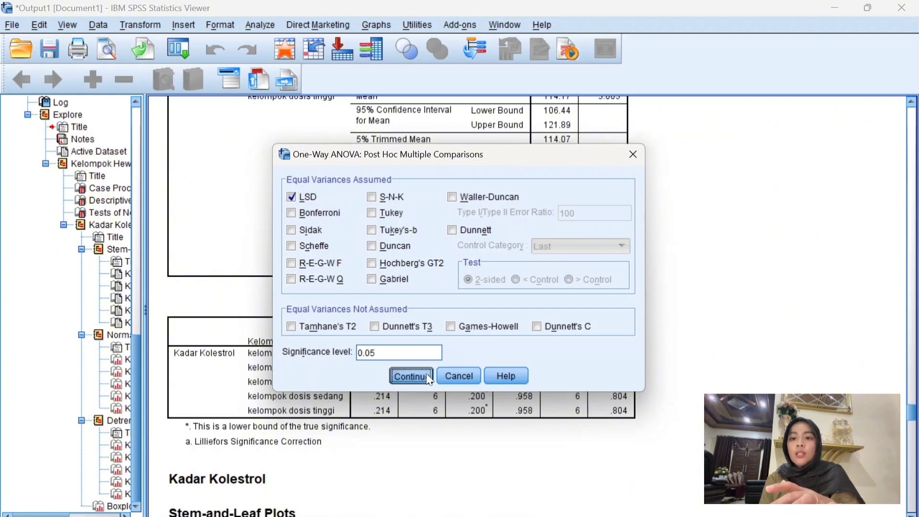
Include descriptive statistics and the homogeneity of variance test in the ANOVA, run it, and review the output.
click(572, 254)
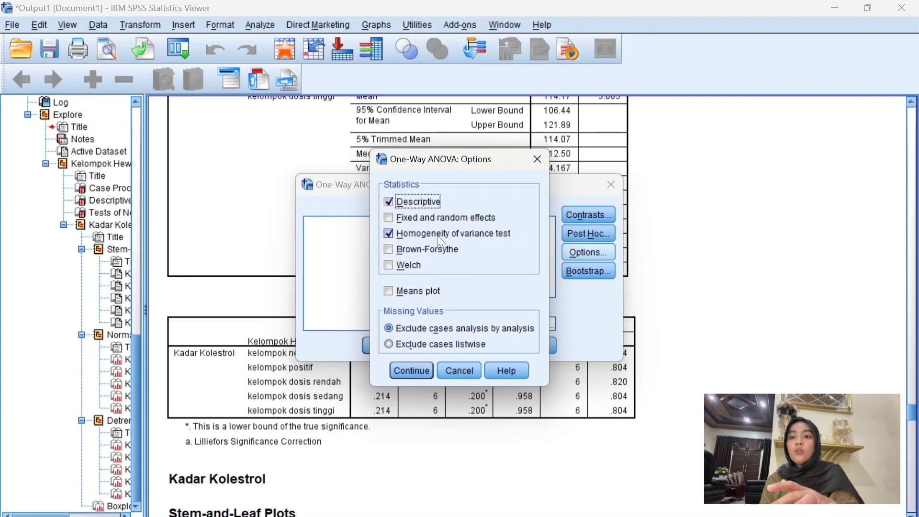
click(412, 371)
click(376, 345)
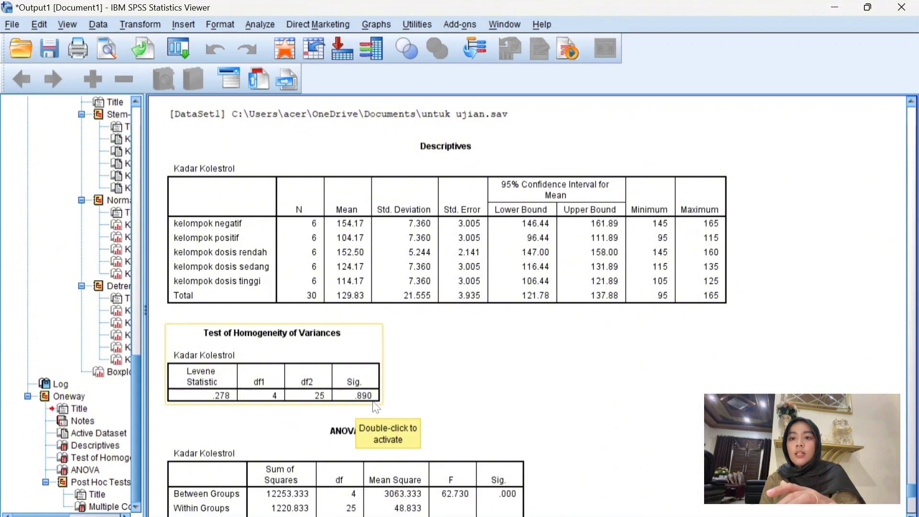
scroll(596, 488, down, 1)
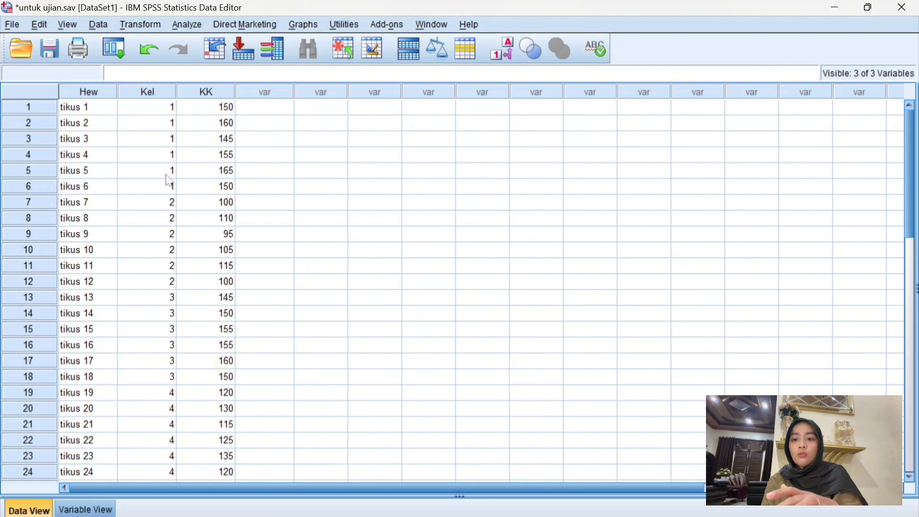
In Recode into Different Variables, map Kadar Kolestrol to an output variable named kk2 with the label "kadar kolestrol".
click(137, 25)
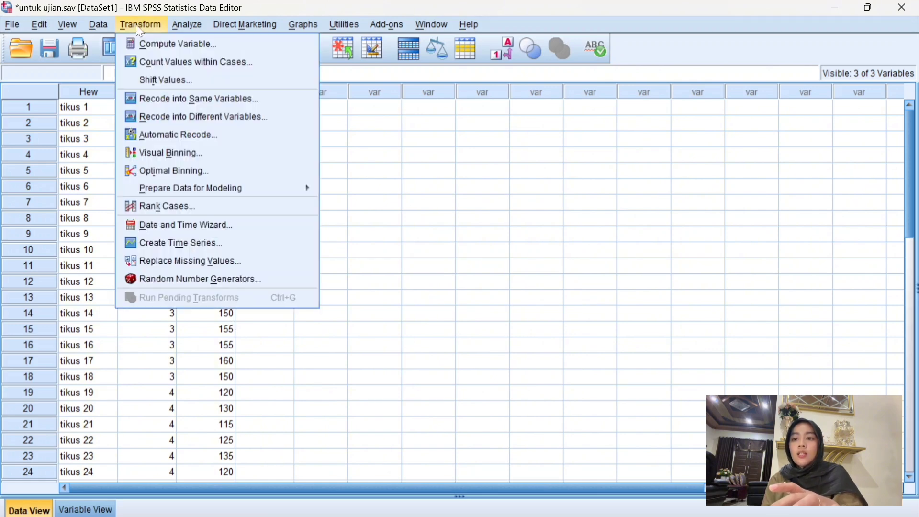
click(169, 116)
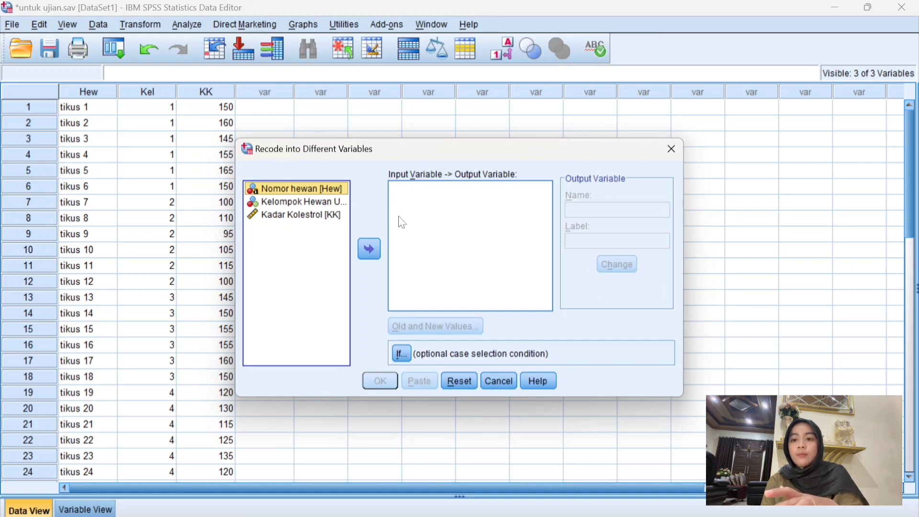
click(302, 215)
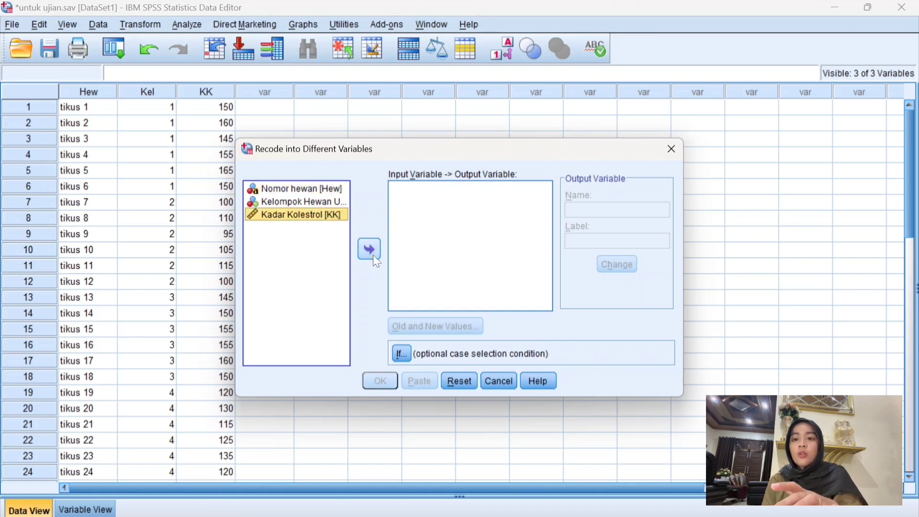
click(370, 249)
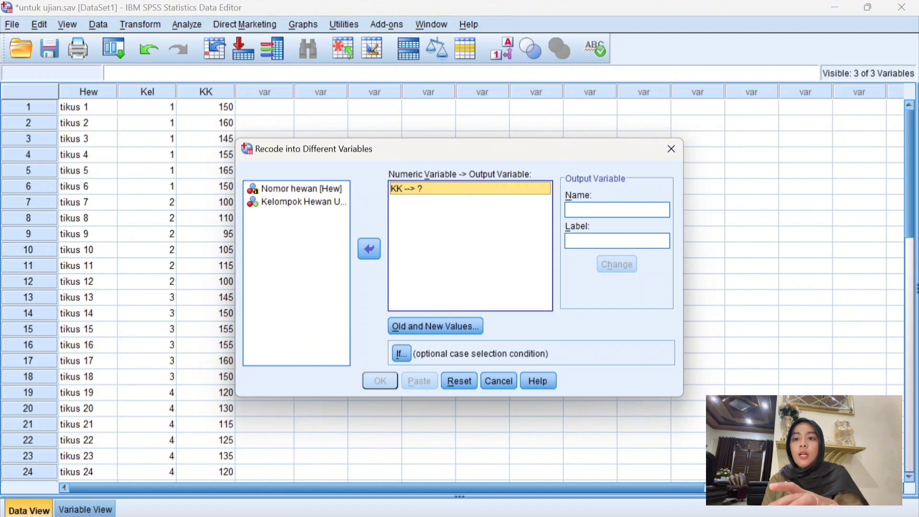
click(617, 210)
text(kk2)
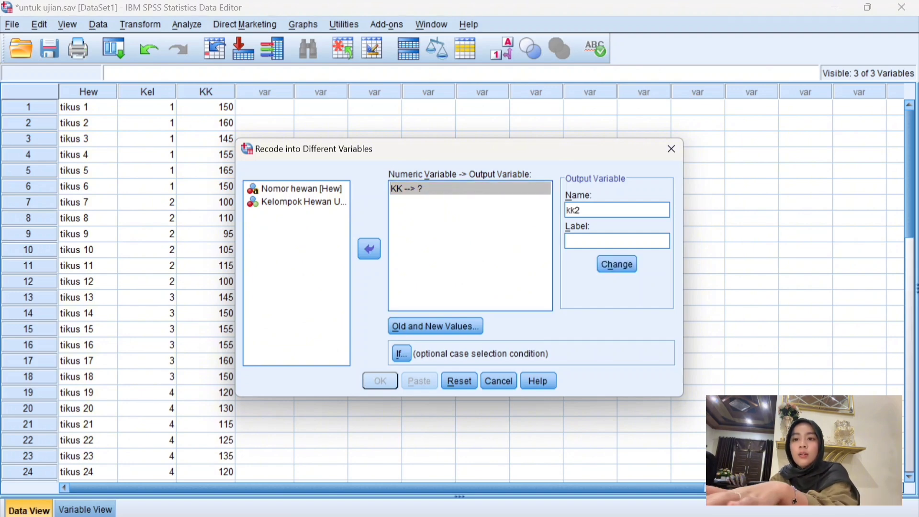
click(618, 241)
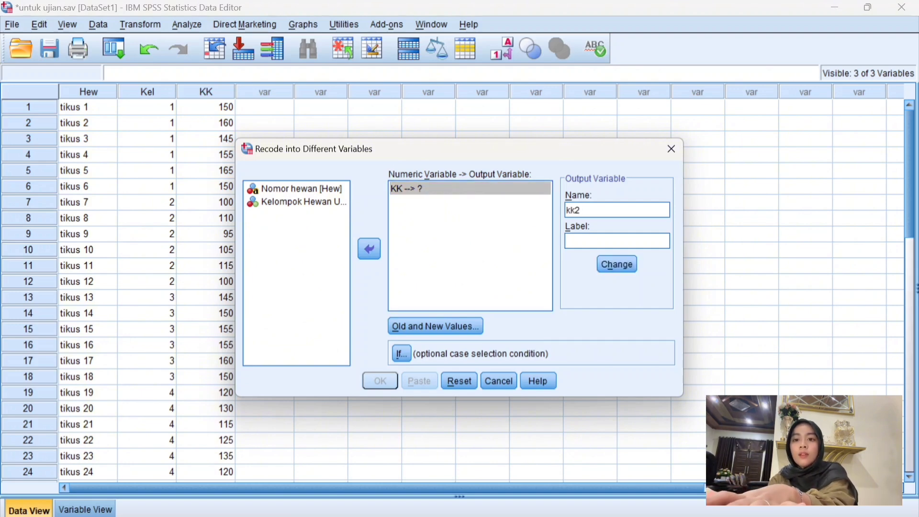
text(kadar)
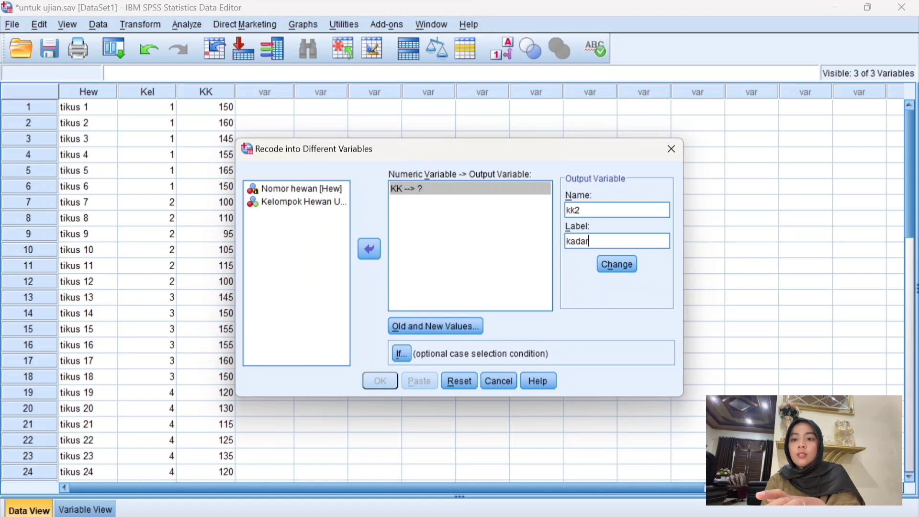
text( kolestrol)
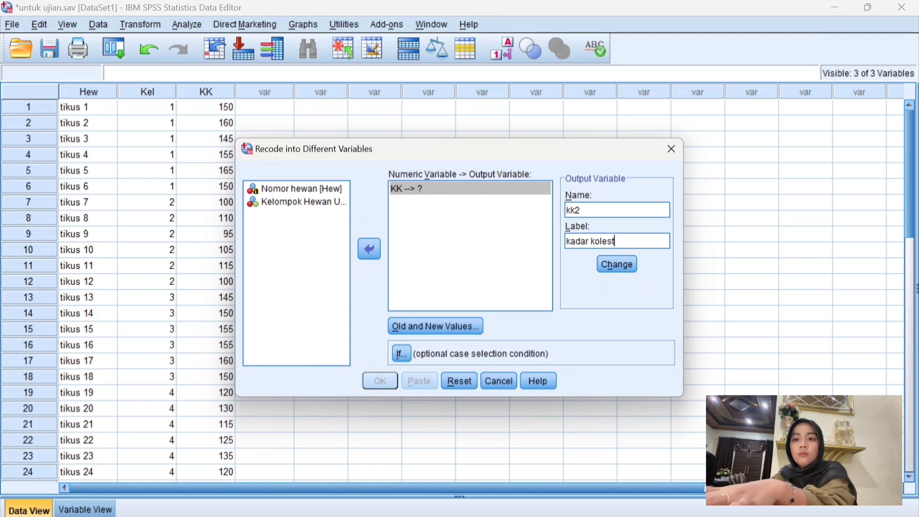
click(621, 263)
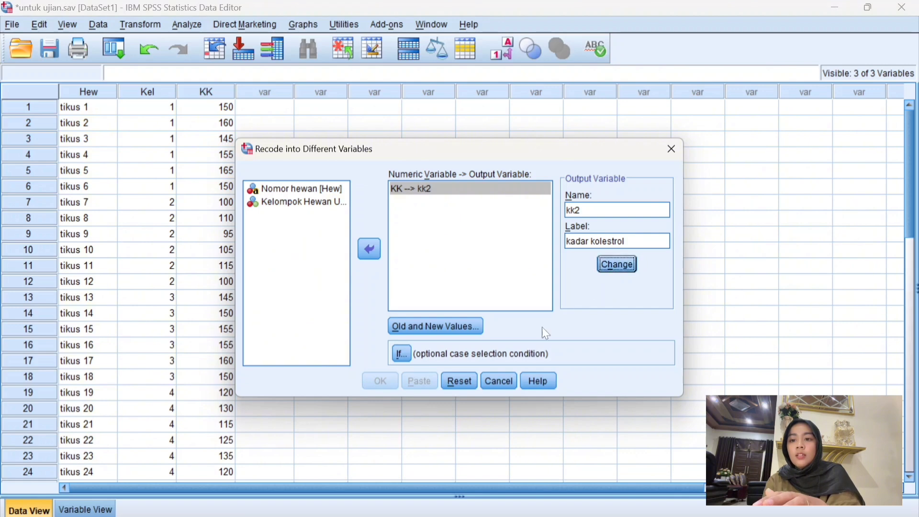
Add a recode rule that maps old values from 90 through 119 to the new value 1.
click(463, 327)
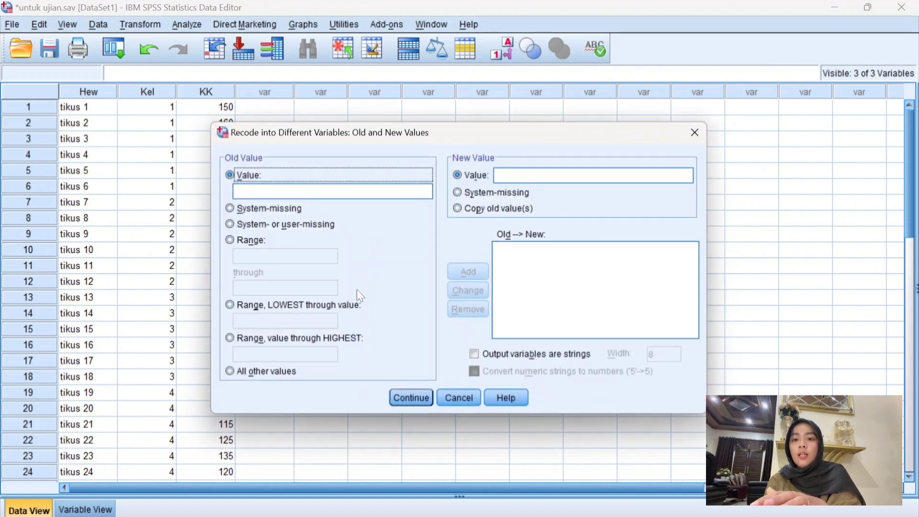
click(253, 241)
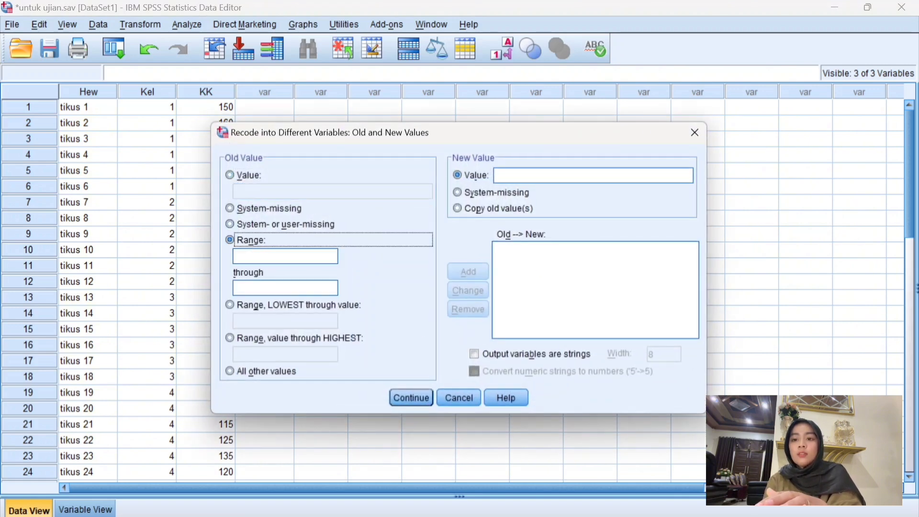
text(90)
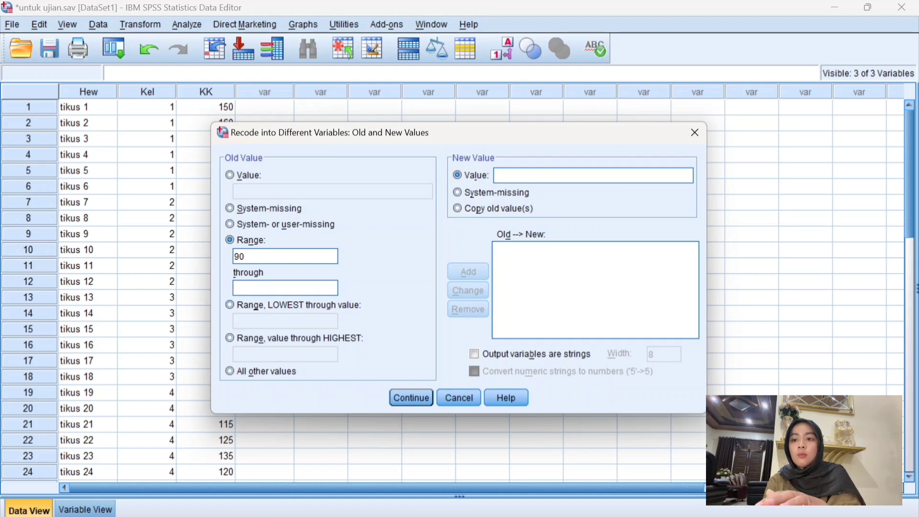
text(119)
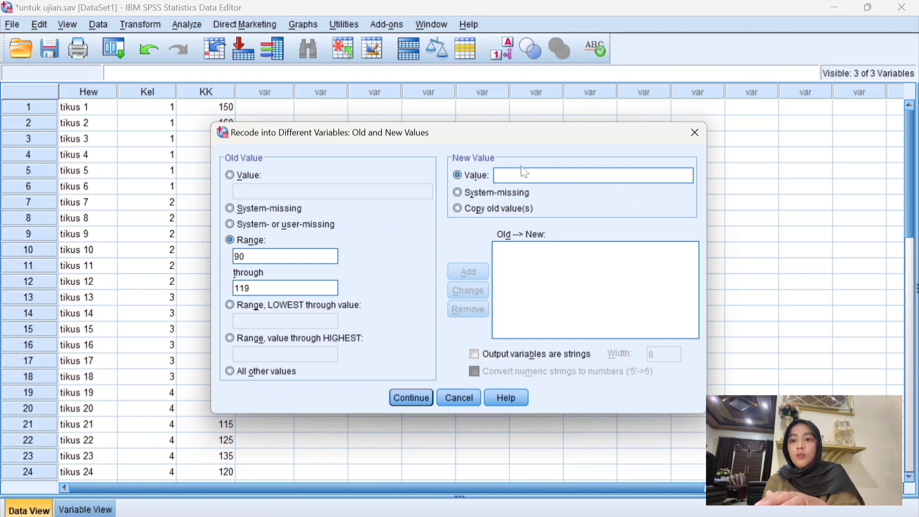
click(537, 175)
text(1)
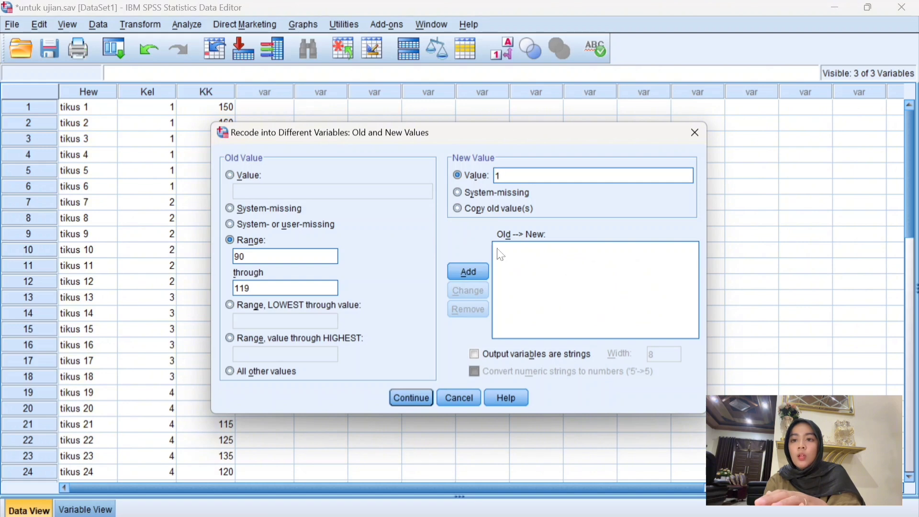
click(484, 267)
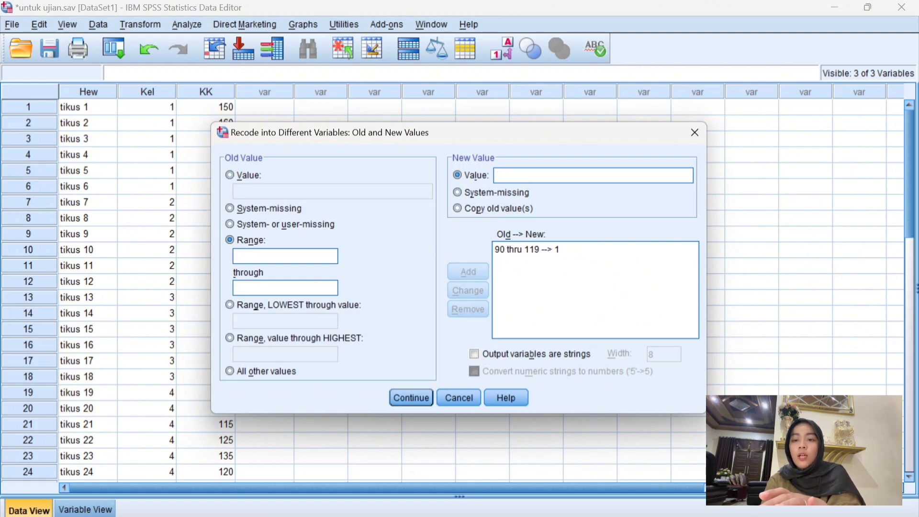
Add a recode rule that maps old values from 120 through 139 to the new value 2.
text(120)
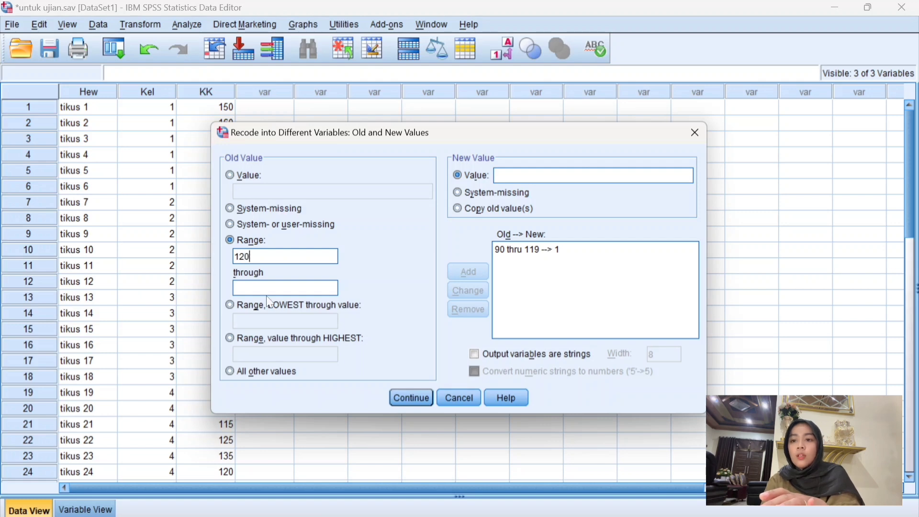
key(Tab)
text(139)
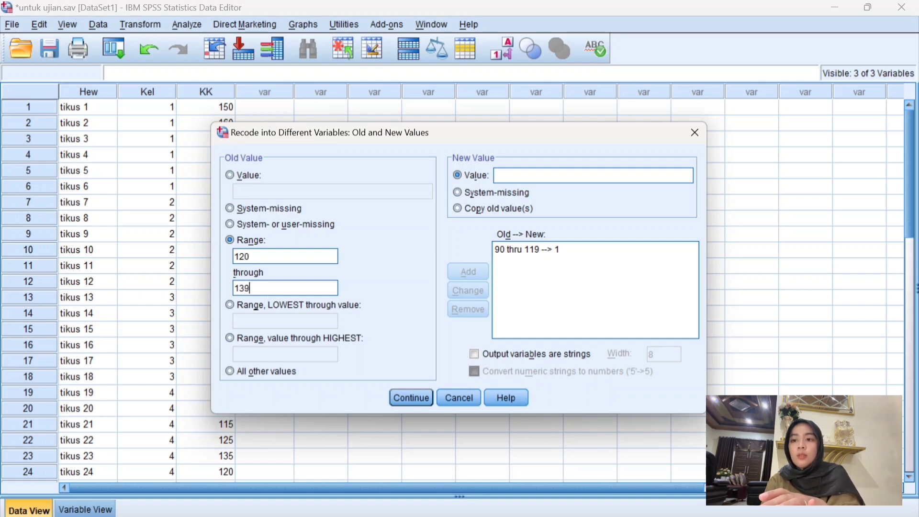
click(504, 176)
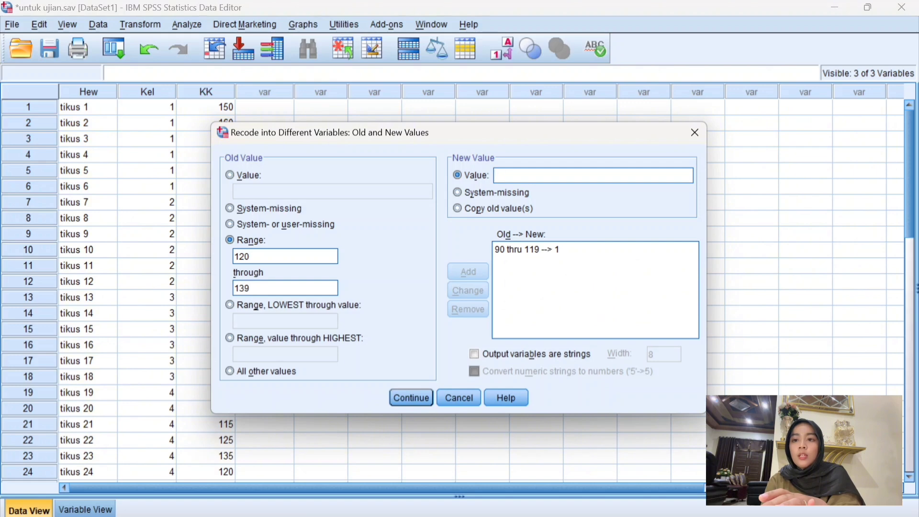
text(2)
click(484, 269)
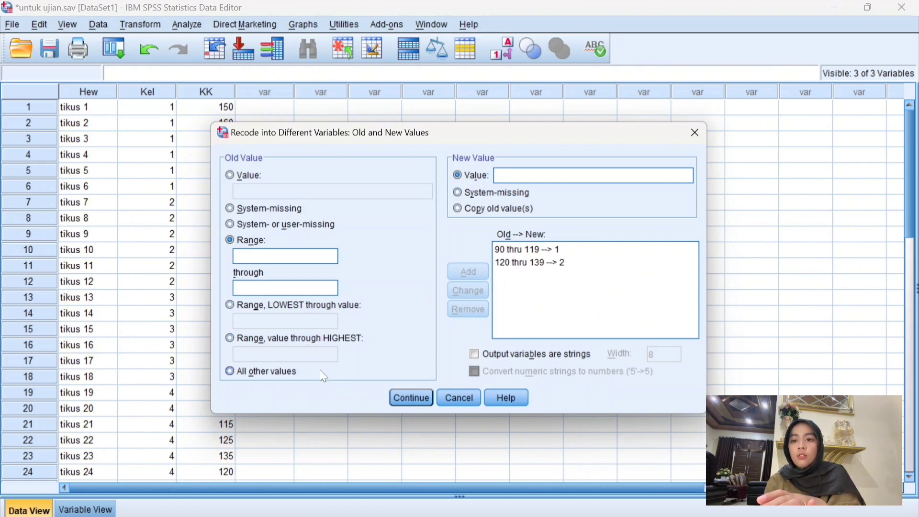
Add a recode rule that maps old values from 140 through highest to the new value 3, and run the recode into kk2.
click(307, 339)
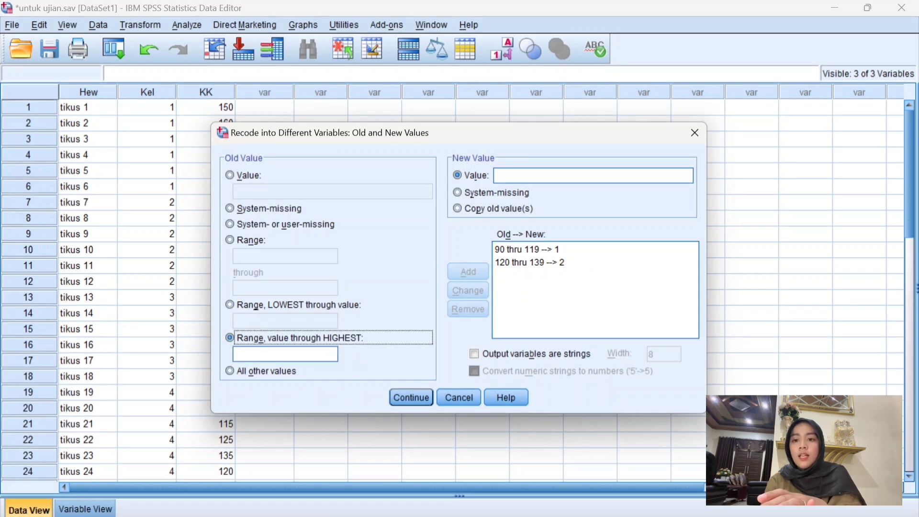
click(285, 355)
text(1)
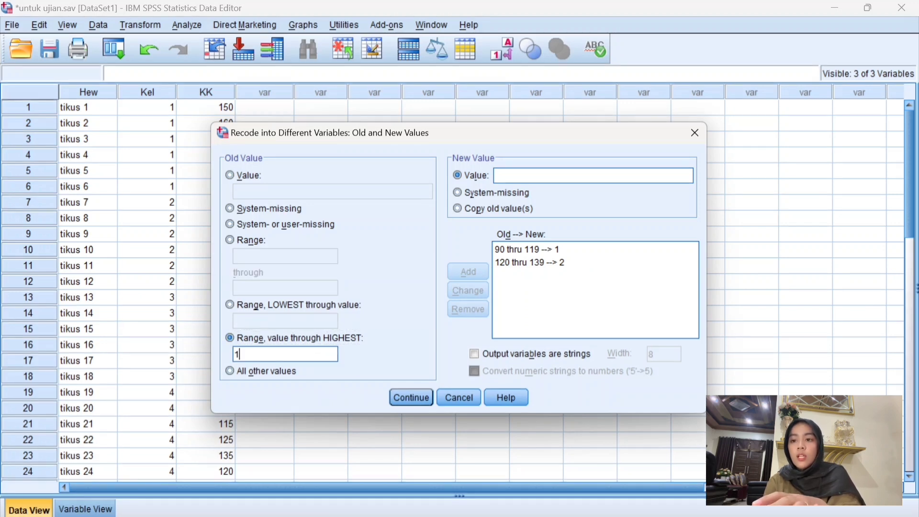
text(40)
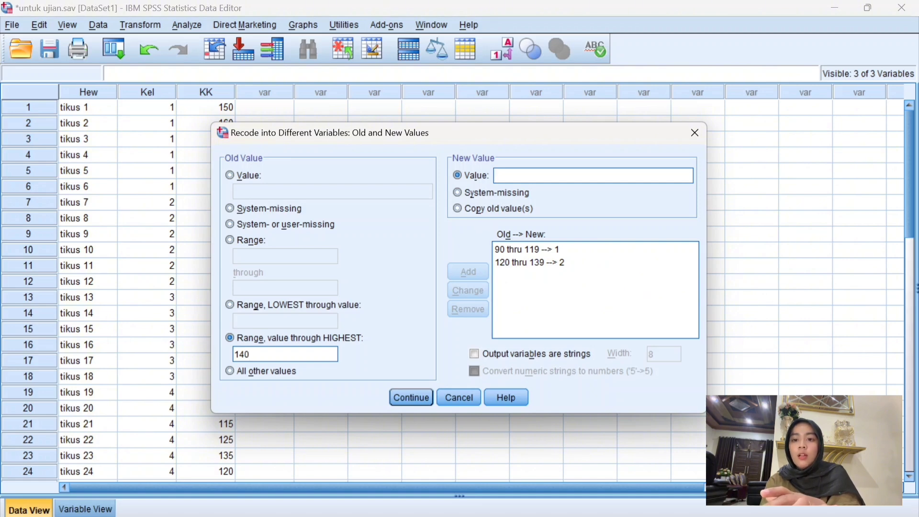
text(3)
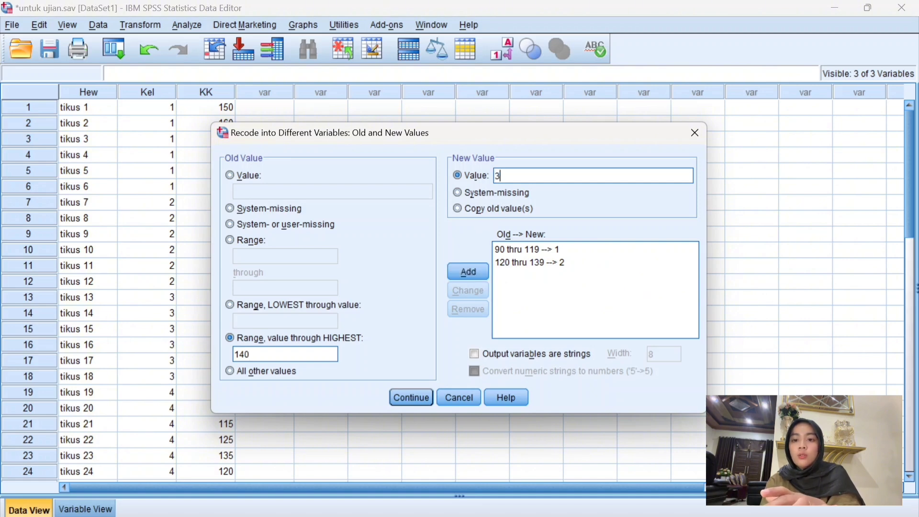
click(484, 266)
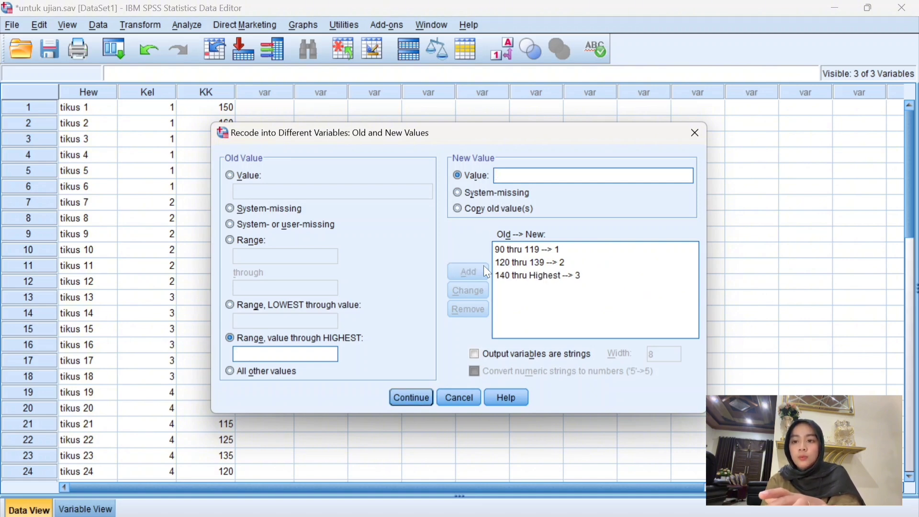
click(413, 398)
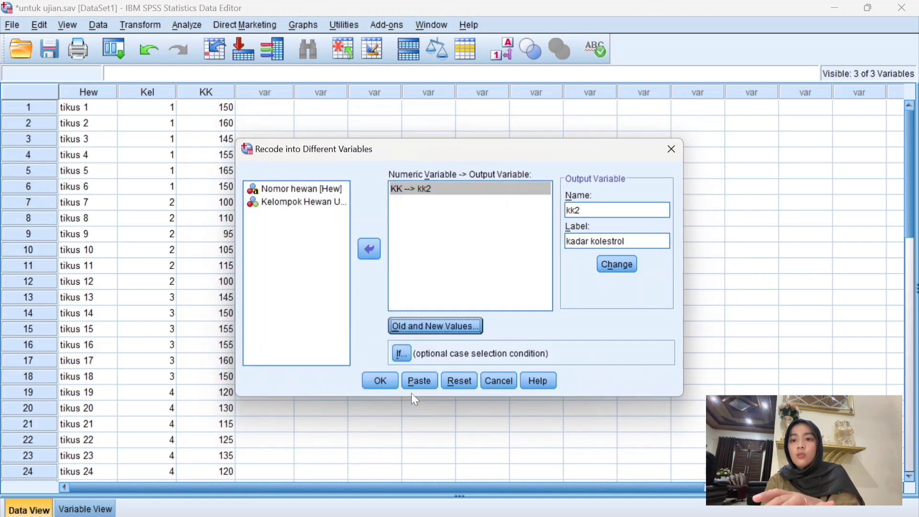
click(379, 382)
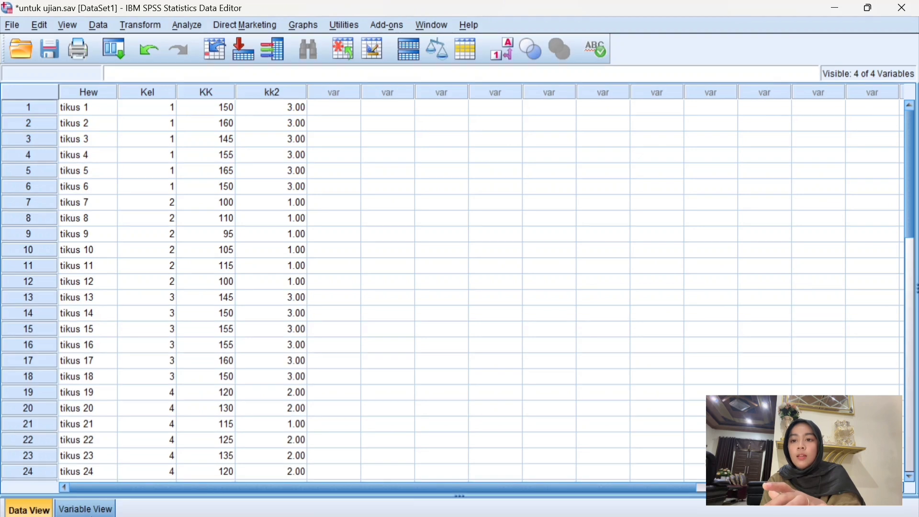
Set the decimals of the kk2 variable to 0 and return to the data.
click(86, 510)
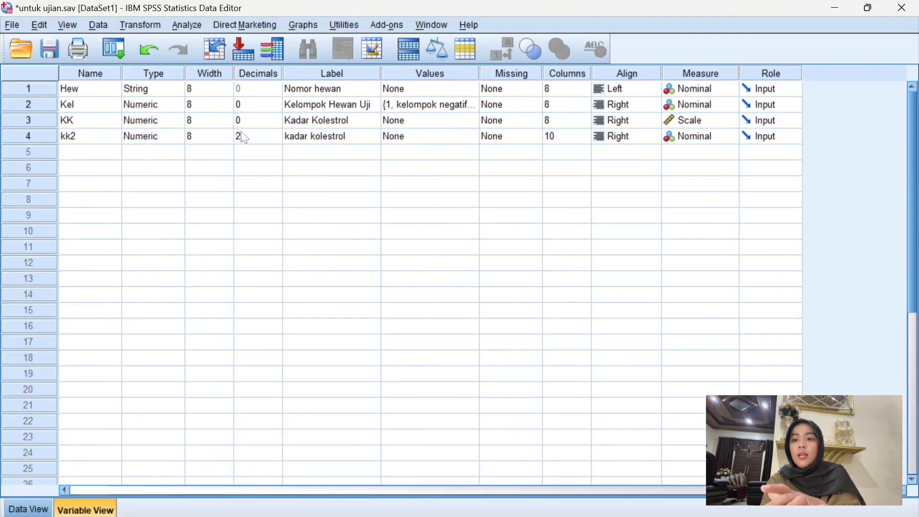
click(255, 141)
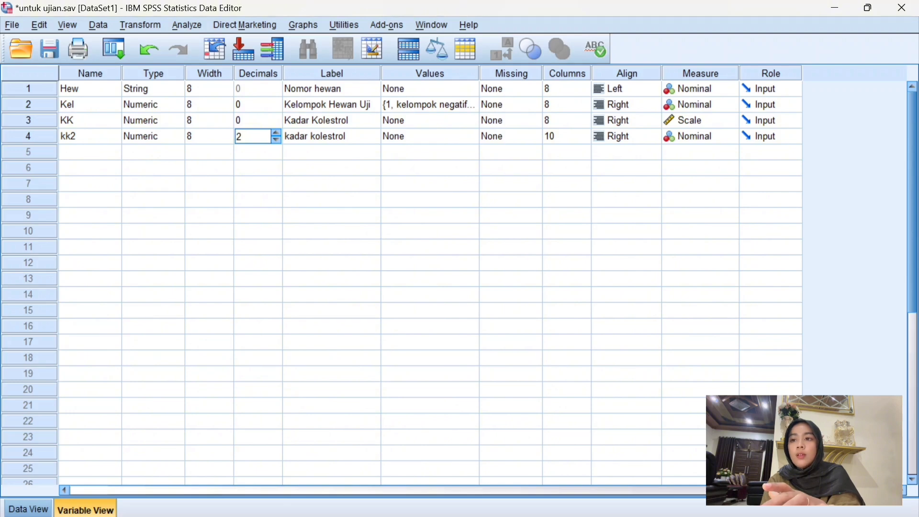
click(276, 139)
click(277, 140)
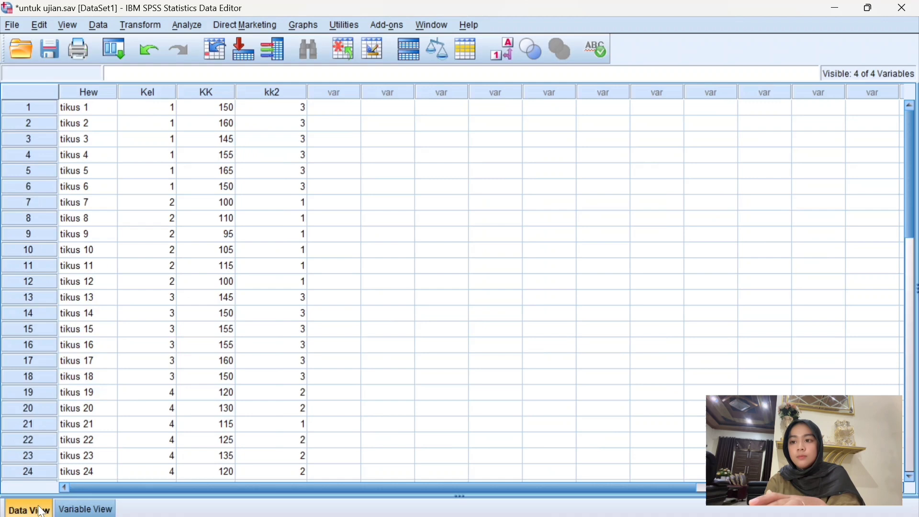
click(28, 510)
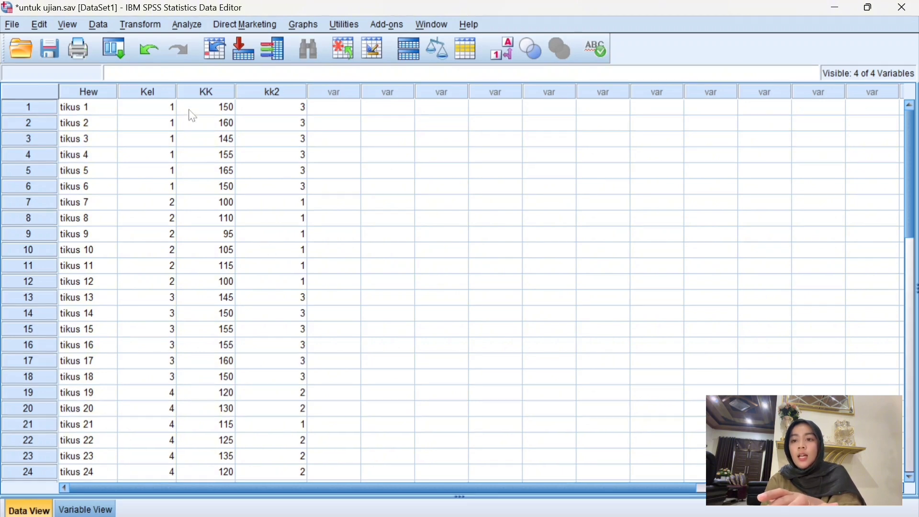
Start a Kruskal-Wallis H test for K independent samples with kk2 as the test variable and Kelompok Hewan Uji as the grouping variable.
click(182, 25)
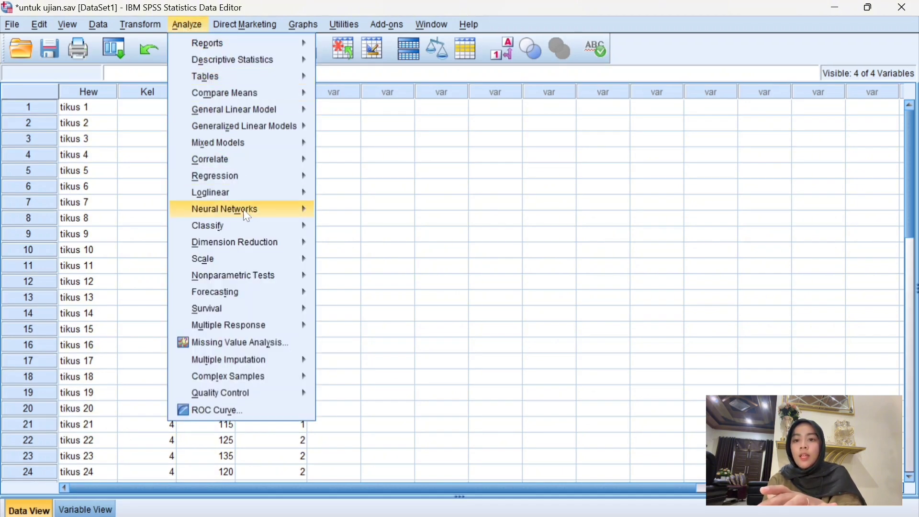
mouse_move(258, 276)
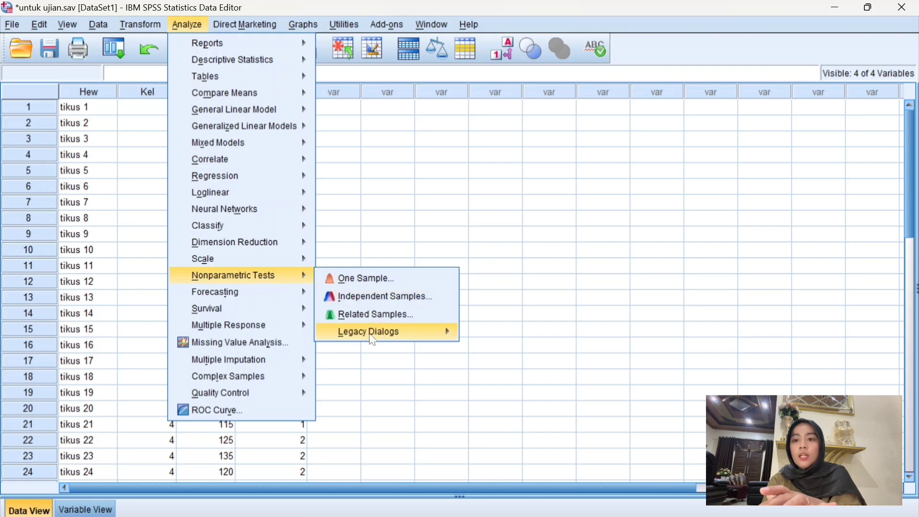
mouse_move(373, 340)
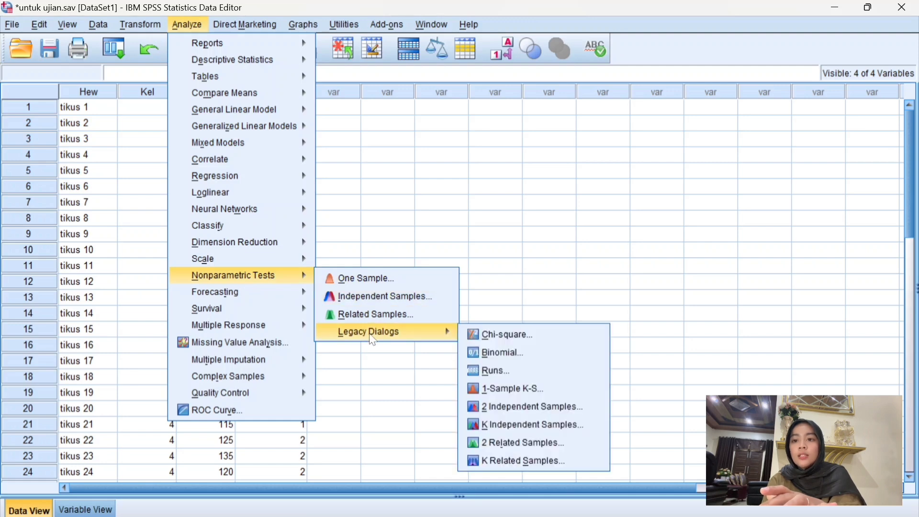
click(513, 426)
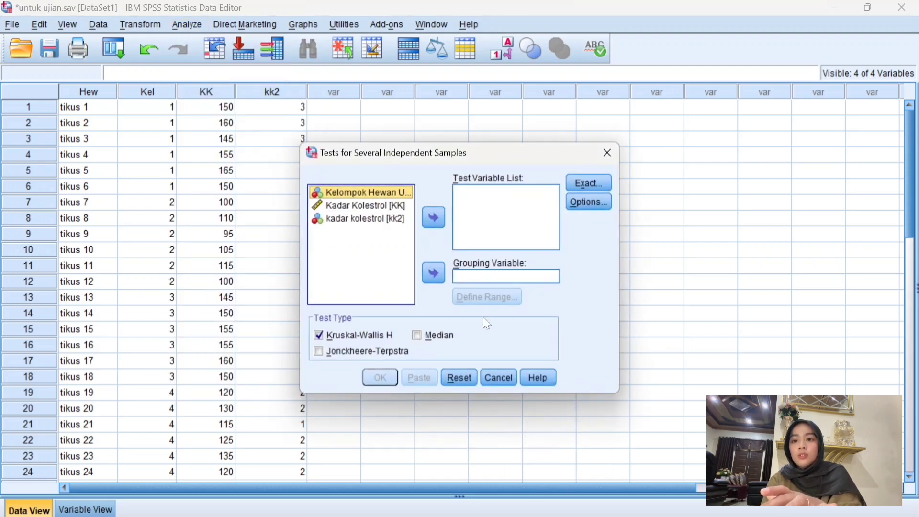
click(401, 219)
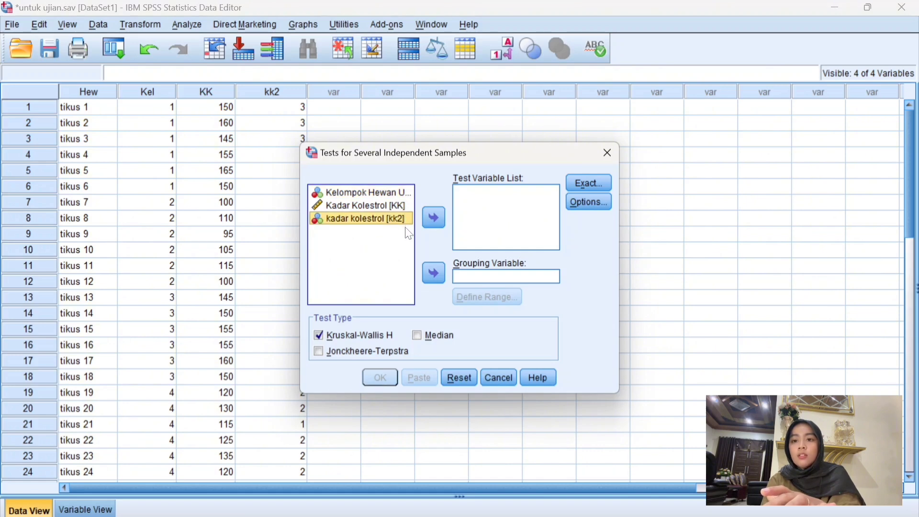
click(434, 219)
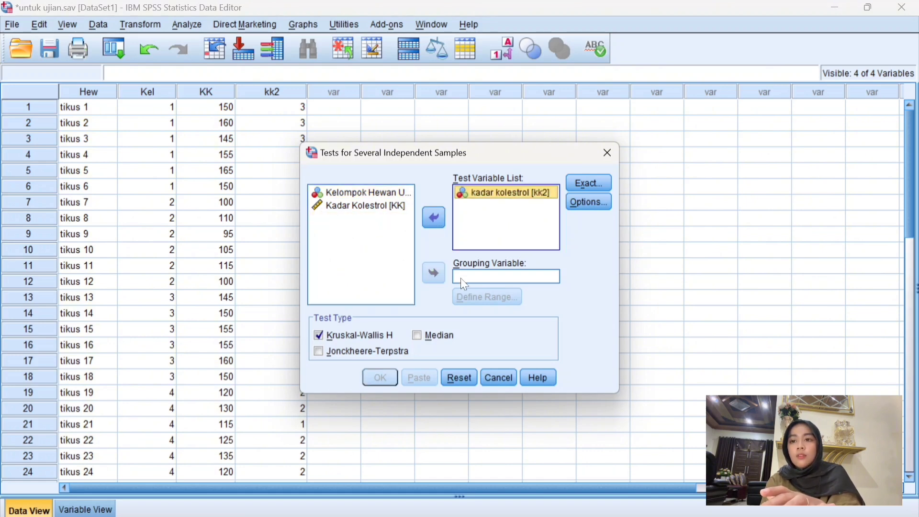
click(373, 194)
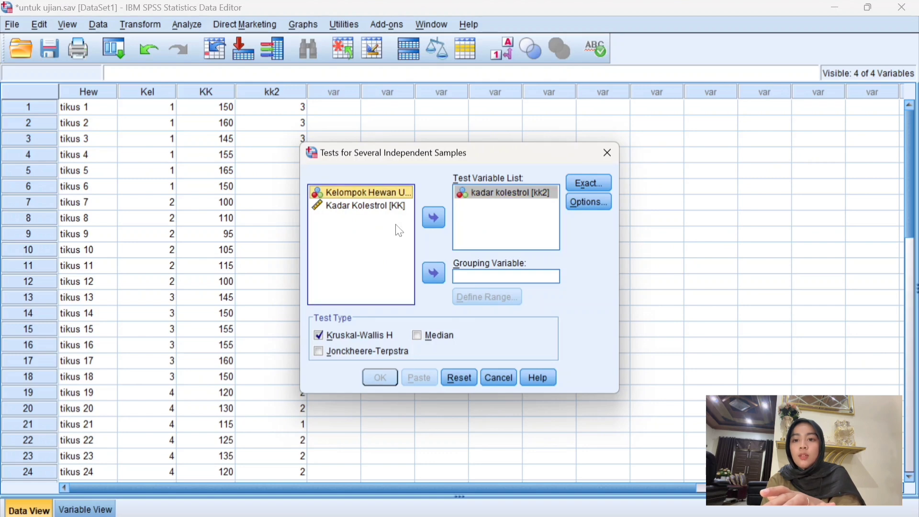
click(434, 273)
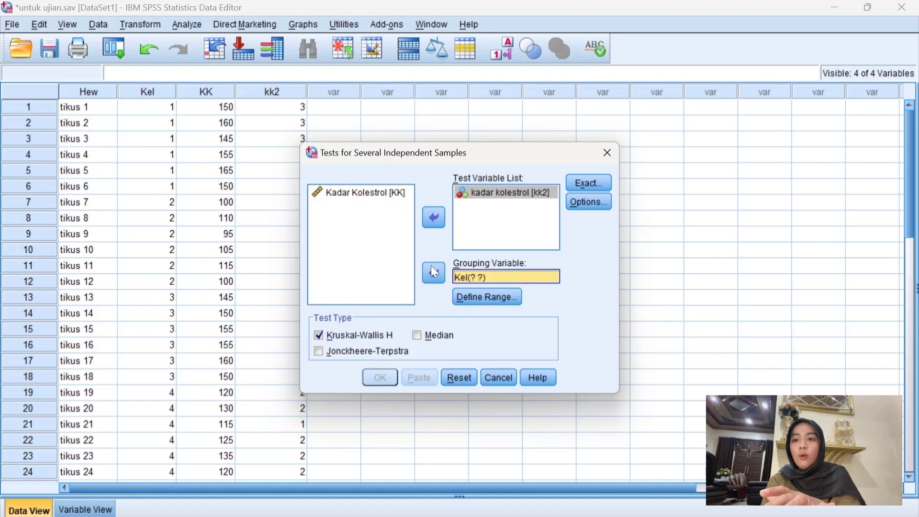
Define the grouping variable's range as minimum 1 and maximum 5, and run the Kruskal-Wallis H test.
click(494, 304)
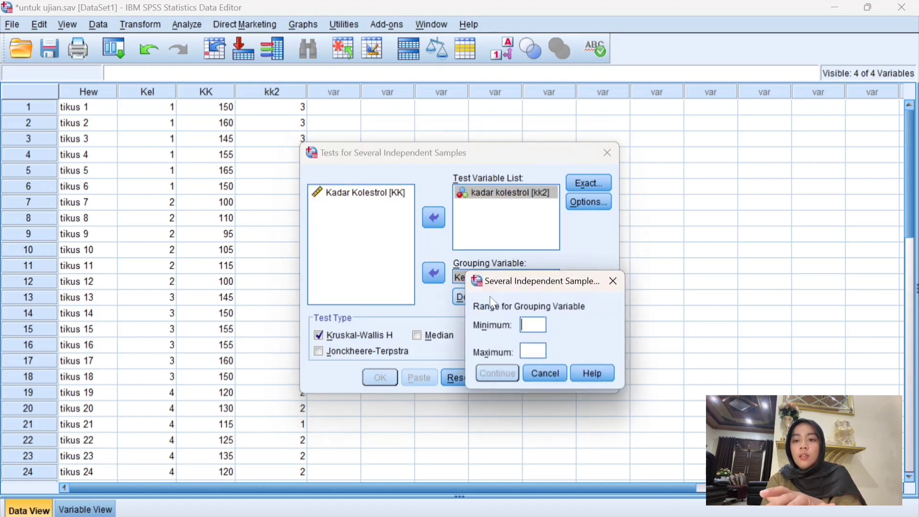
text(1)
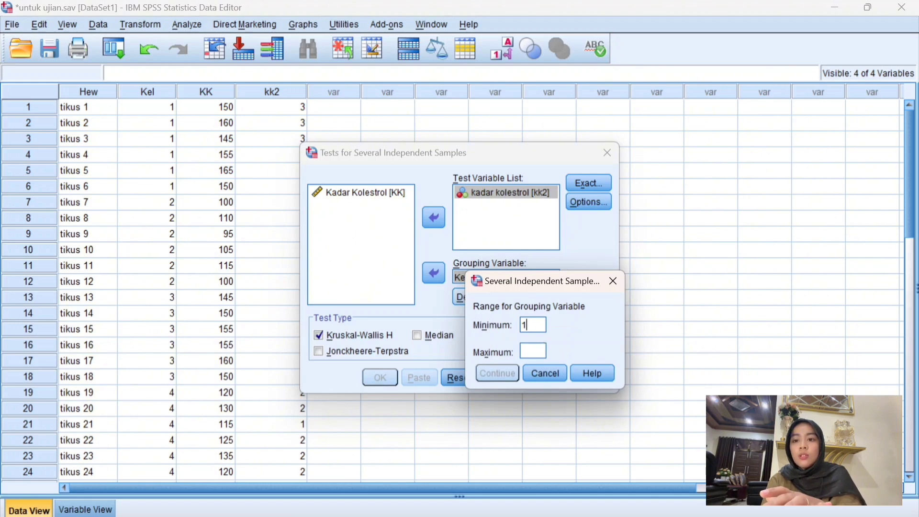
click(534, 351)
text(5)
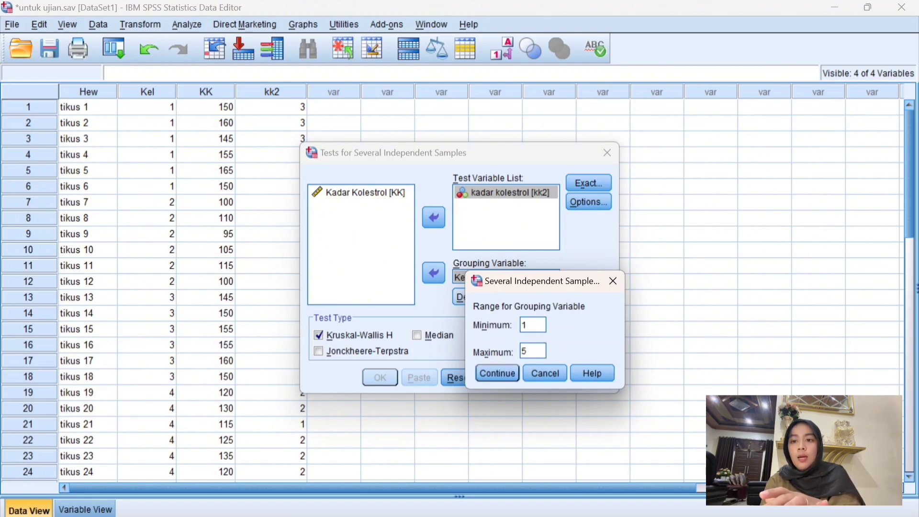
click(506, 372)
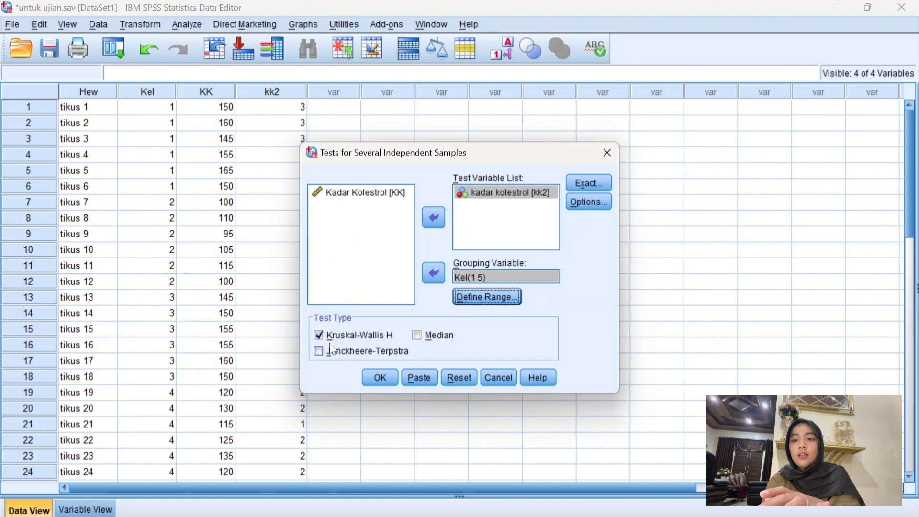
click(385, 382)
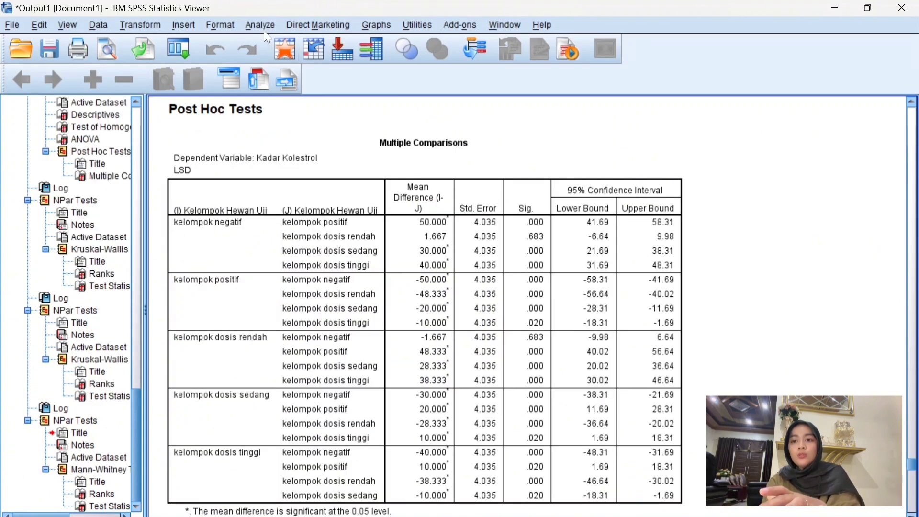
Run a two-independent-samples Mann-Whitney U test on kk2, grouped by Kel with groups 1 and 3.
click(263, 26)
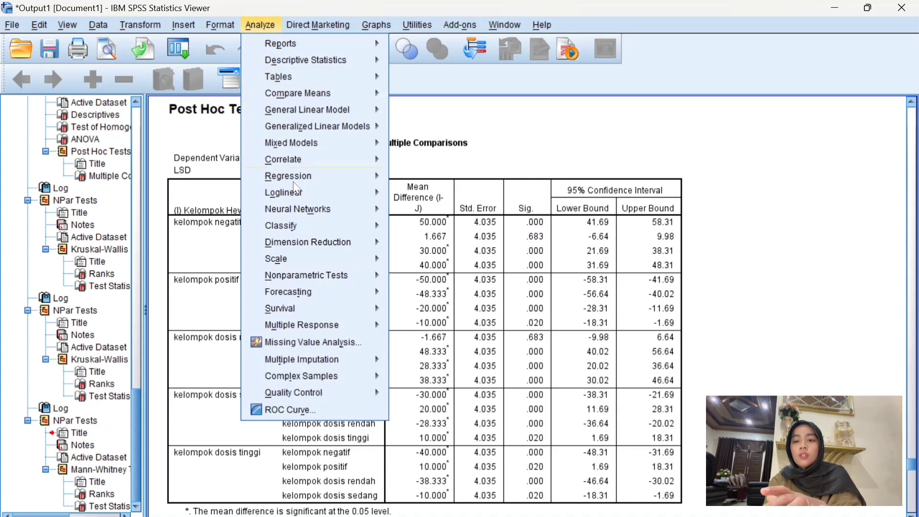
mouse_move(314, 284)
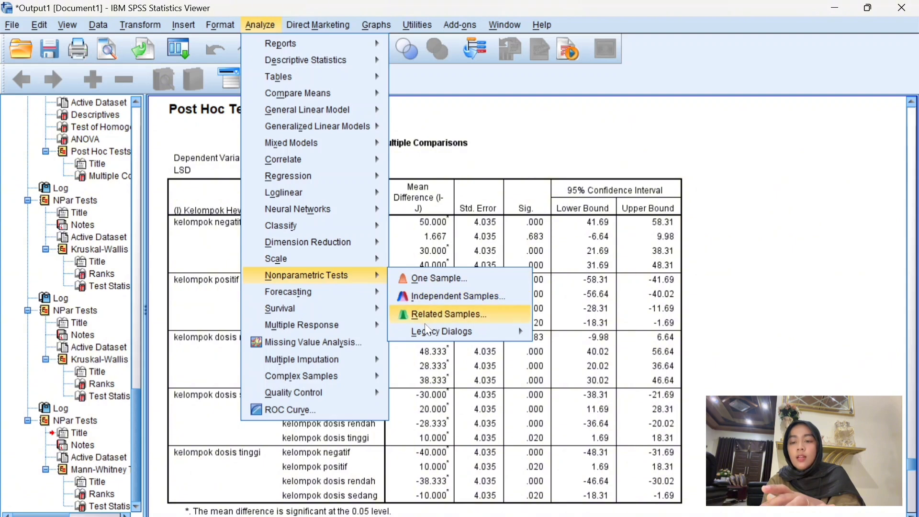
mouse_move(424, 329)
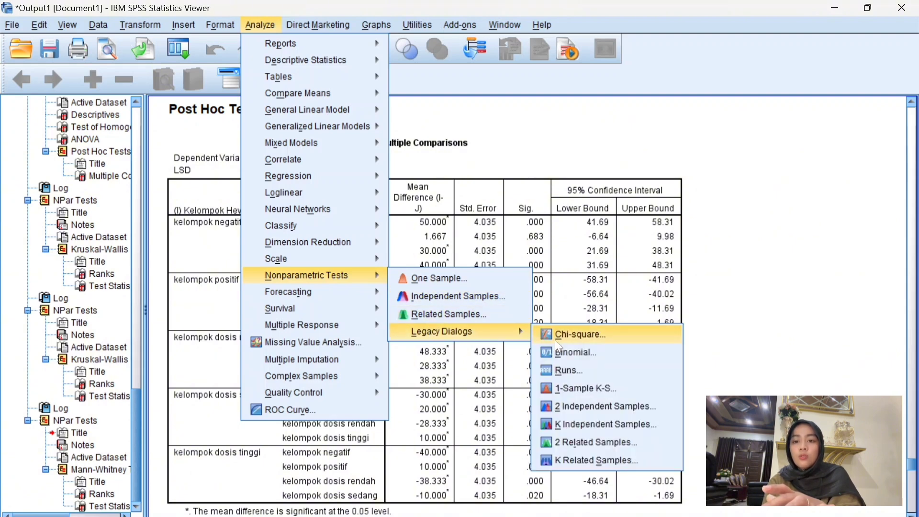
click(562, 410)
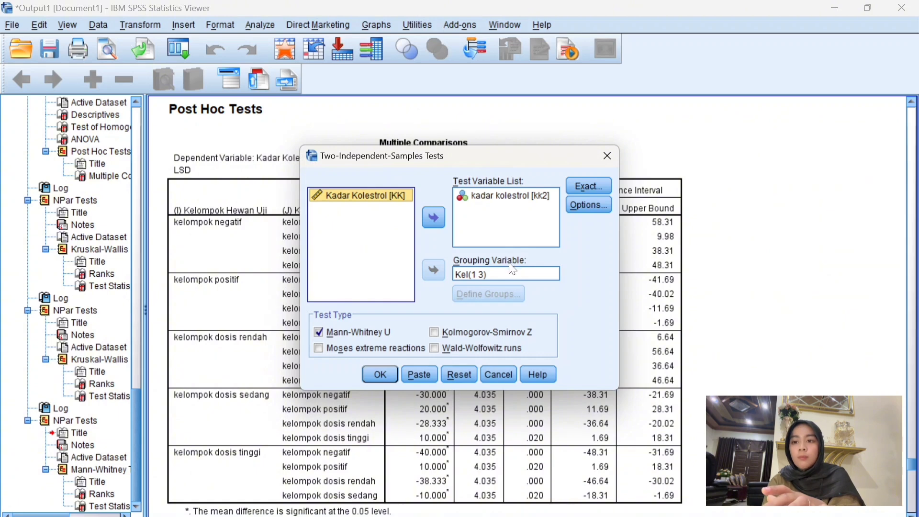
click(464, 277)
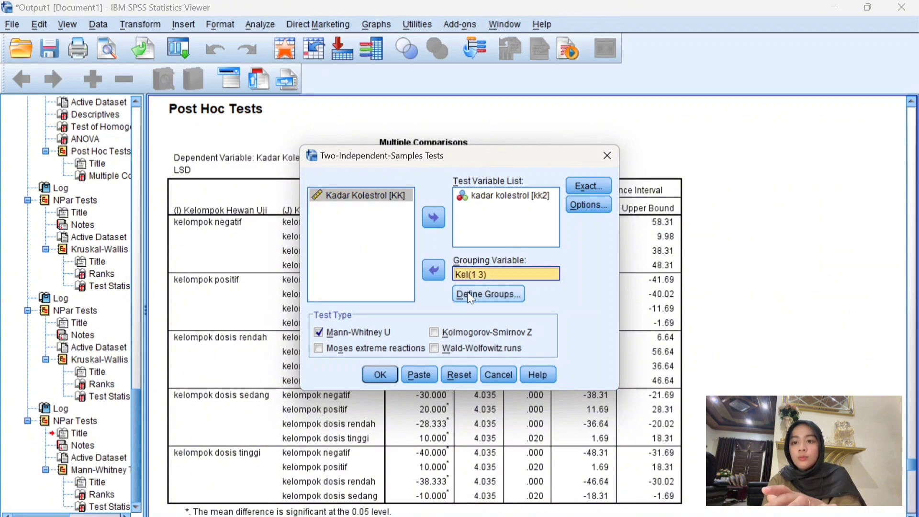
click(471, 297)
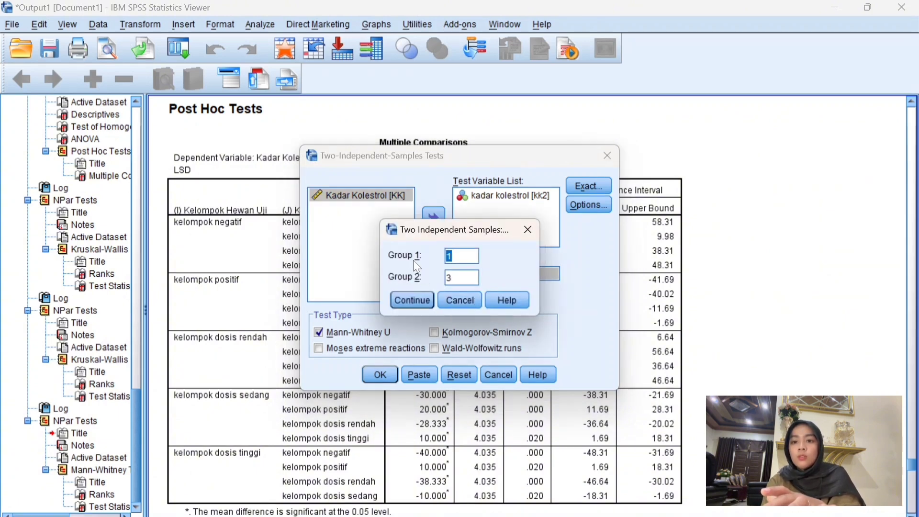
click(424, 300)
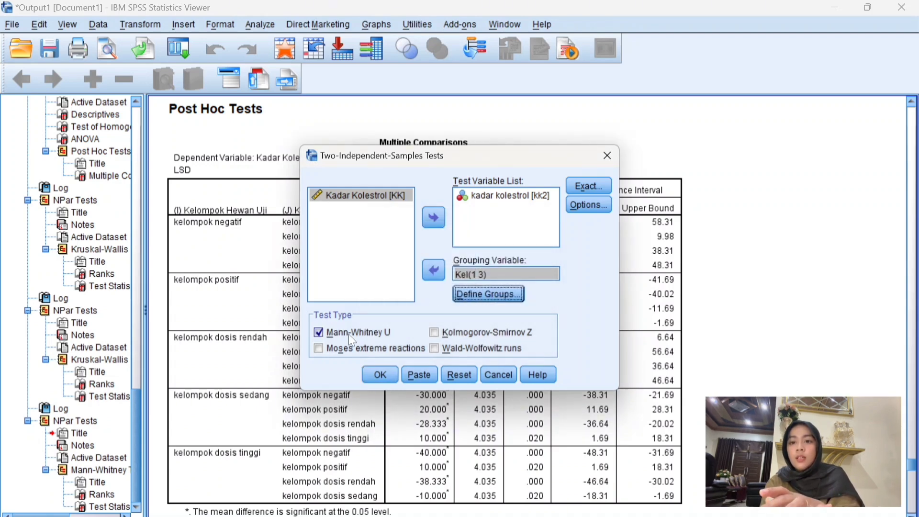
click(385, 372)
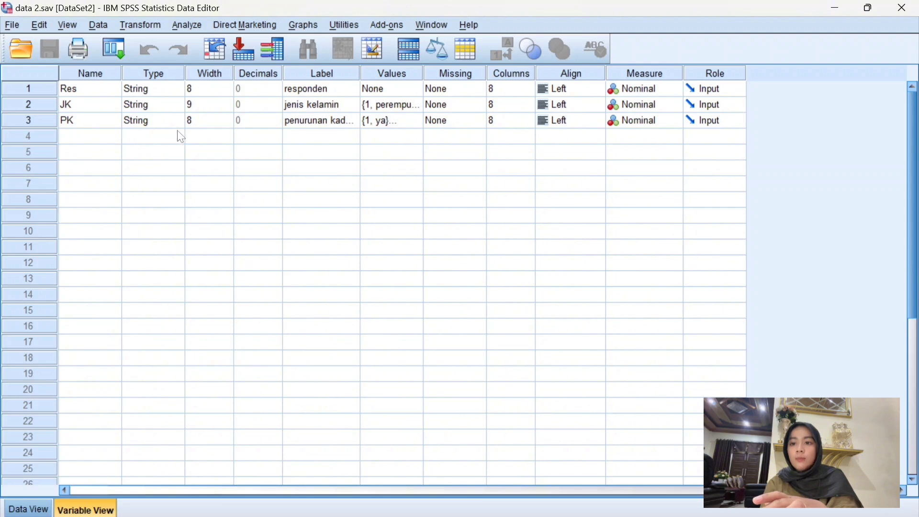
Review the value labels of the JK and PK variables and return to the data.
click(387, 107)
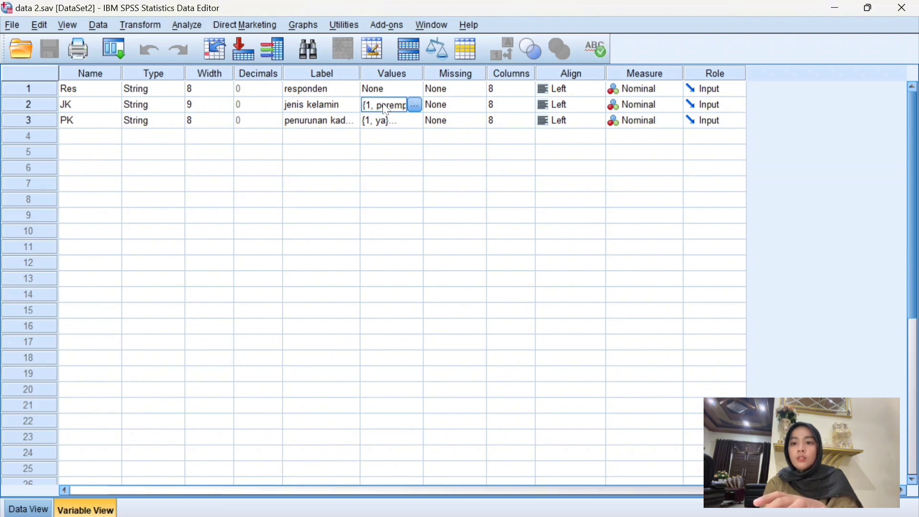
click(416, 105)
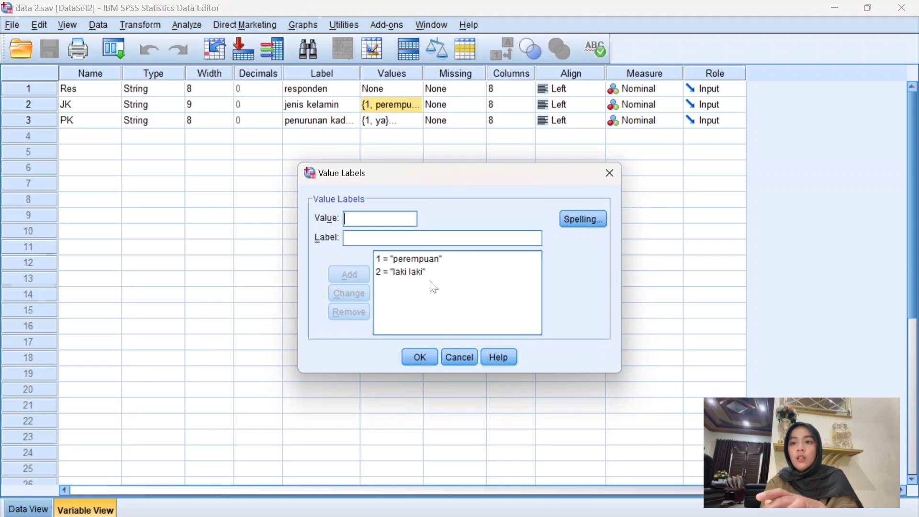
click(428, 351)
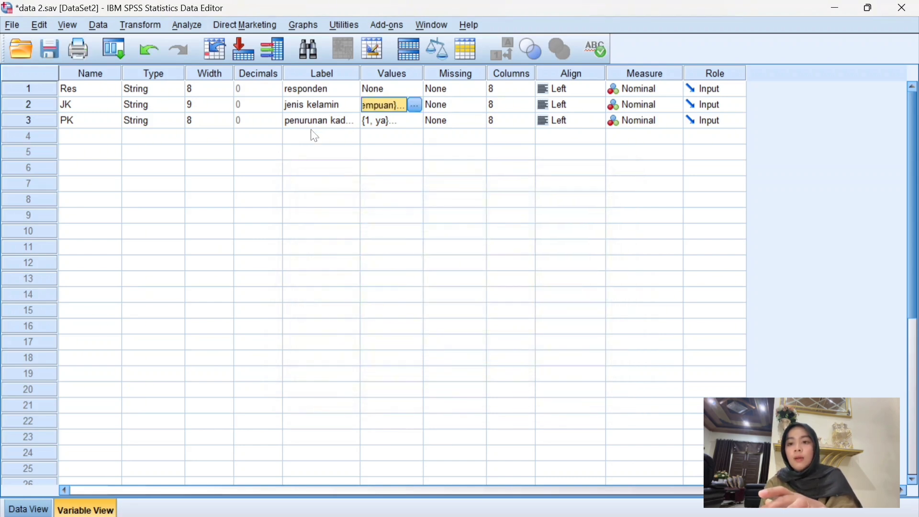
click(401, 123)
click(416, 121)
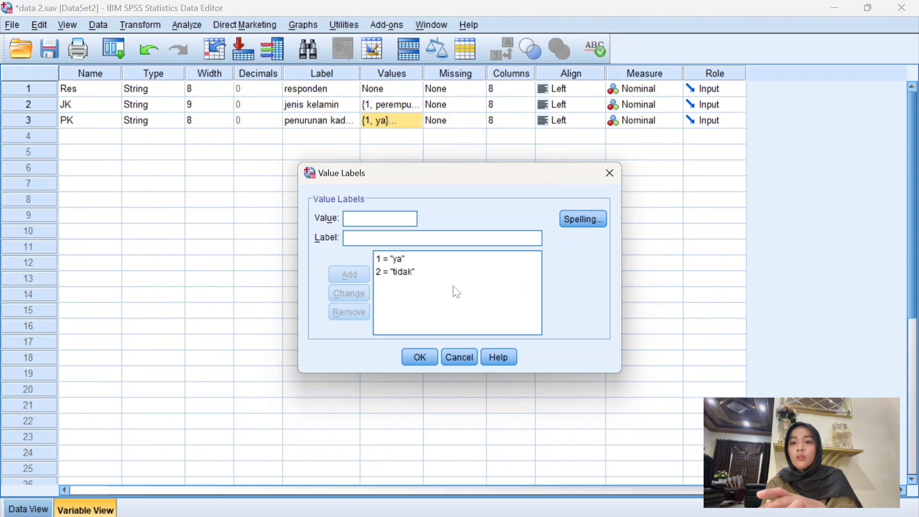
click(424, 354)
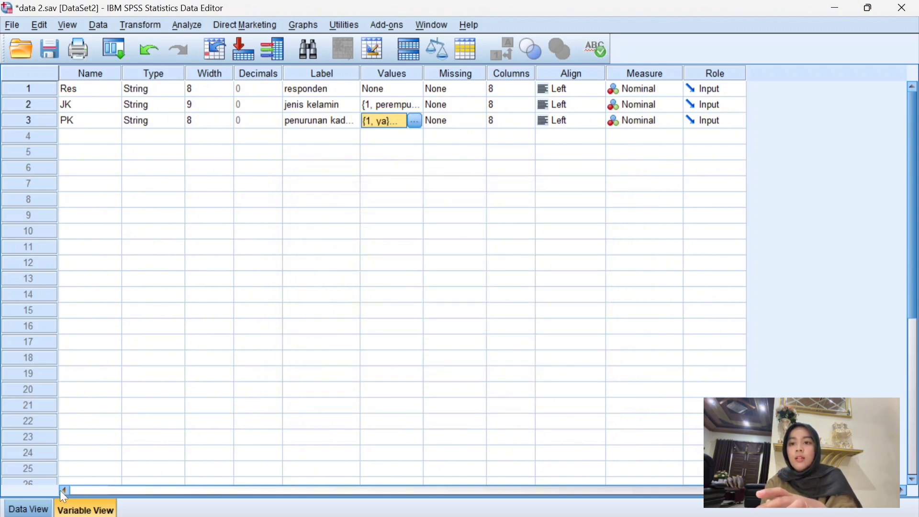
click(48, 511)
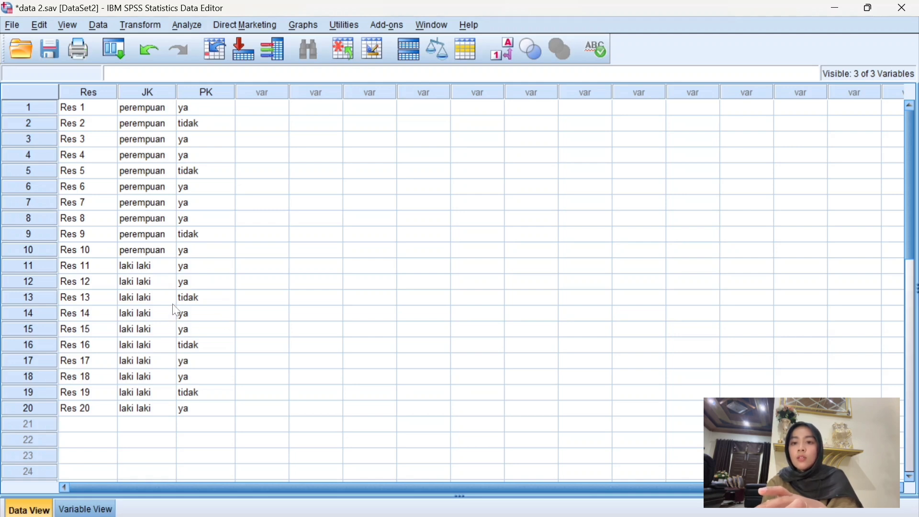
Start a crosstabulation with penurunan kadar kolestrol as the row variable and jenis kelamin as the column variable.
click(185, 24)
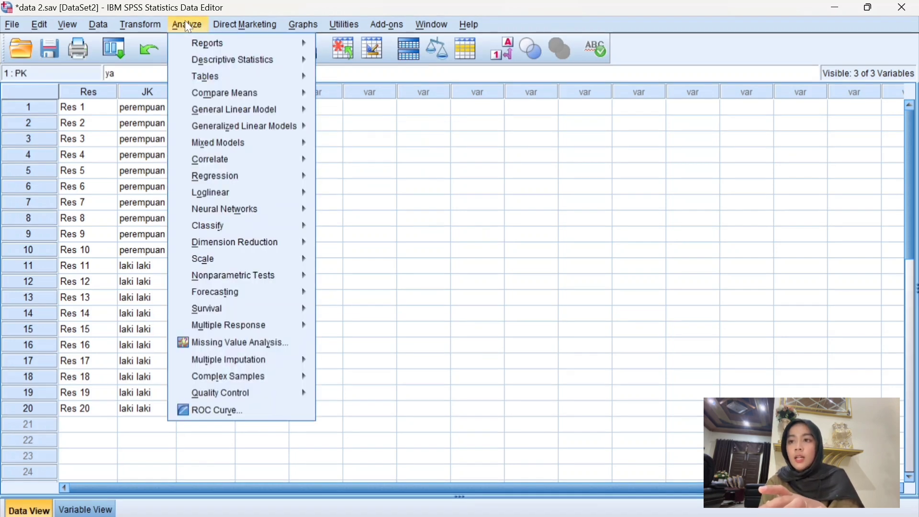
mouse_move(255, 61)
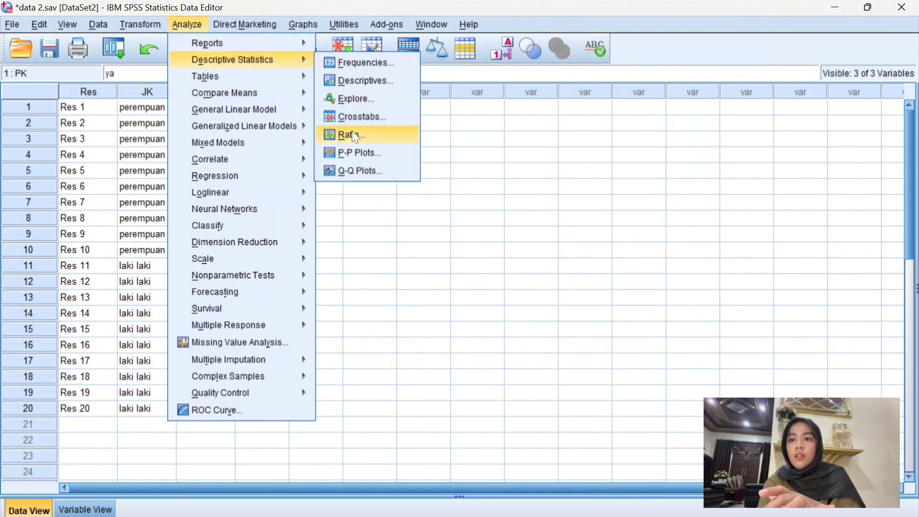
click(358, 119)
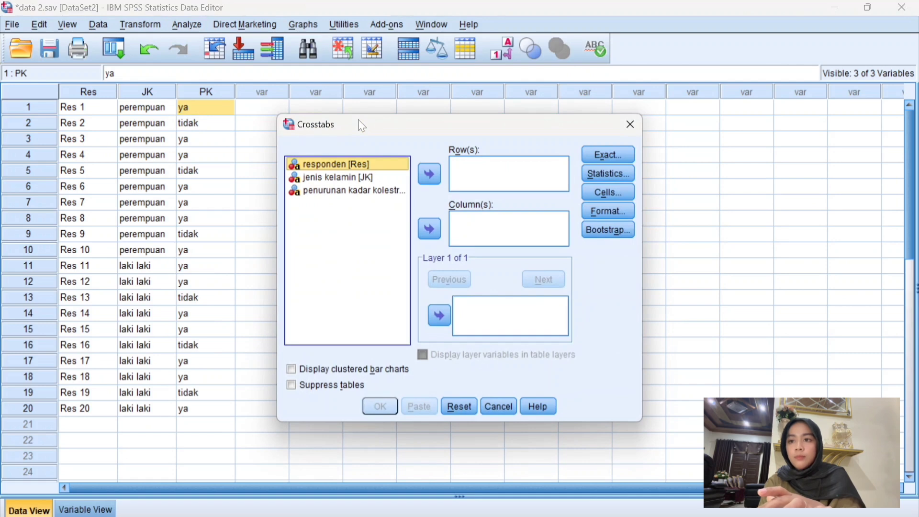
click(388, 190)
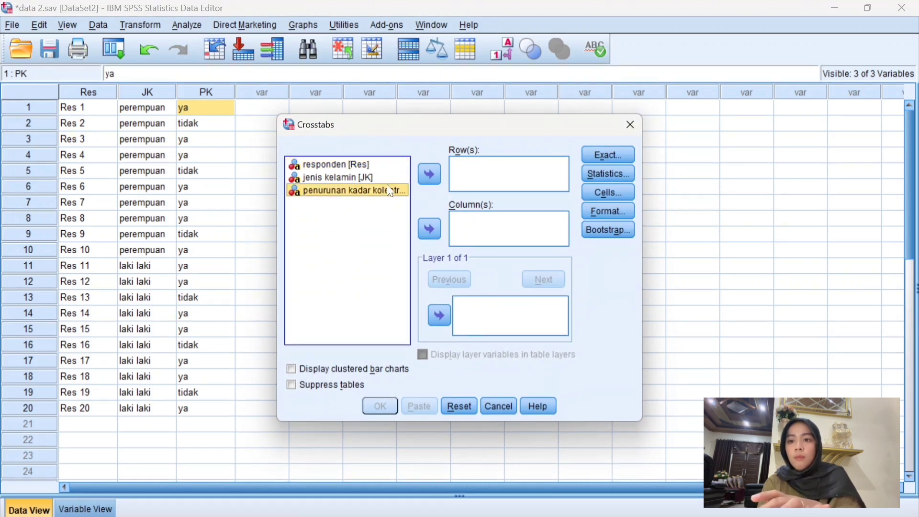
click(430, 175)
click(374, 177)
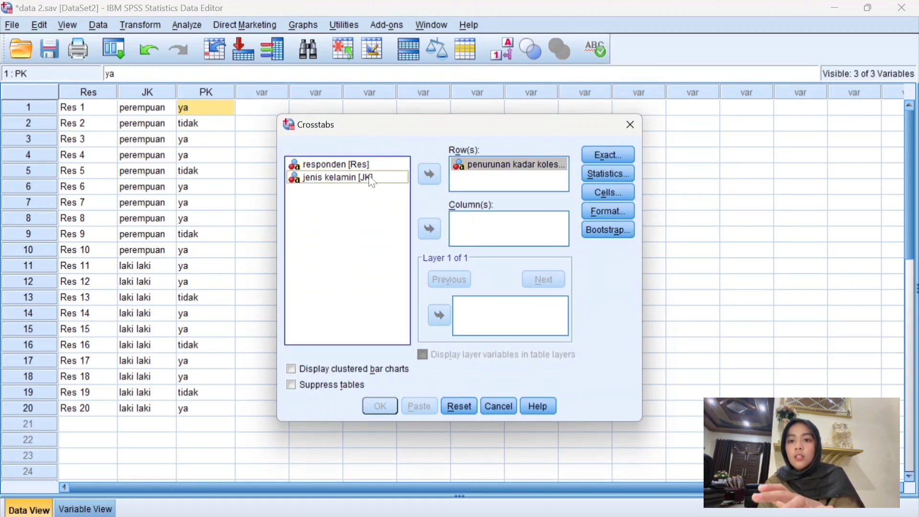
click(430, 230)
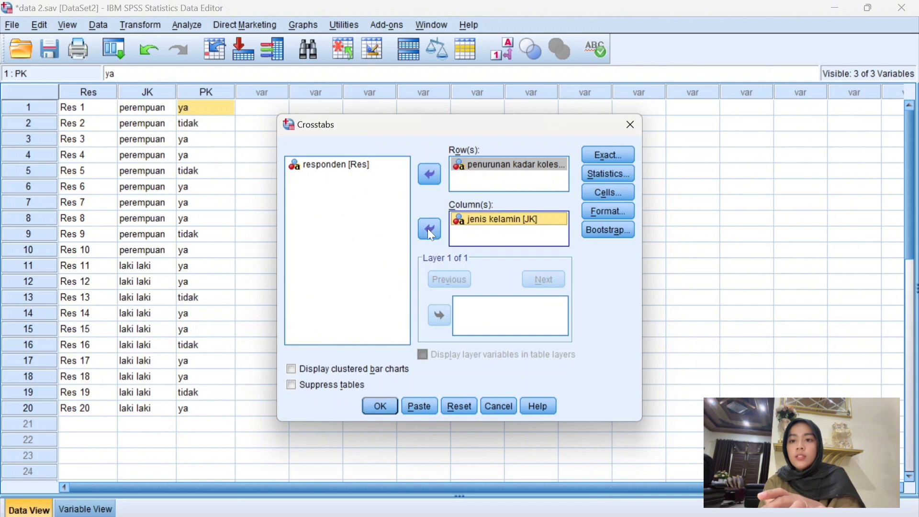
Include the Chi-square and Risk statistics in the crosstabulation.
click(608, 173)
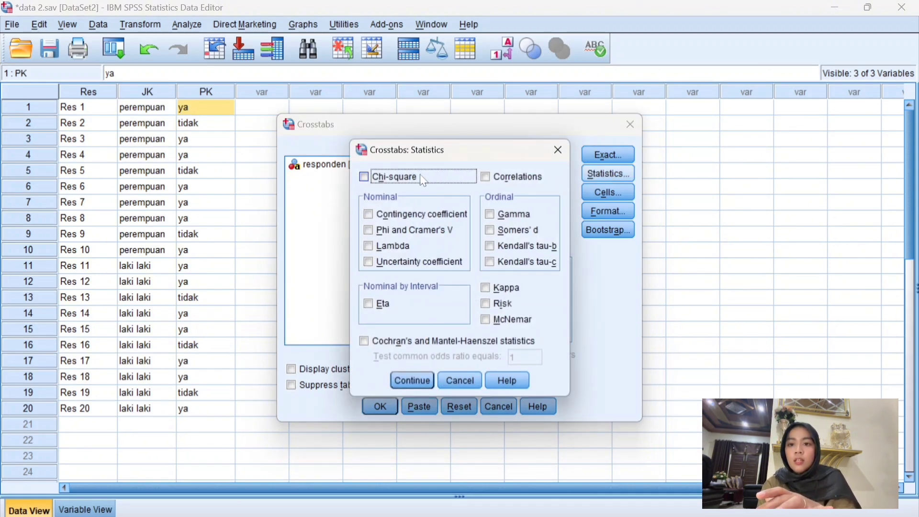
click(423, 181)
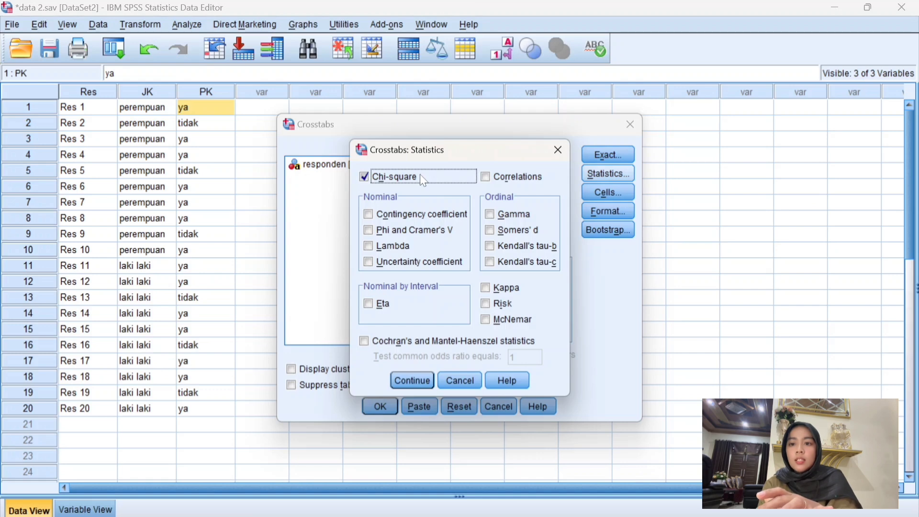
click(494, 309)
click(415, 378)
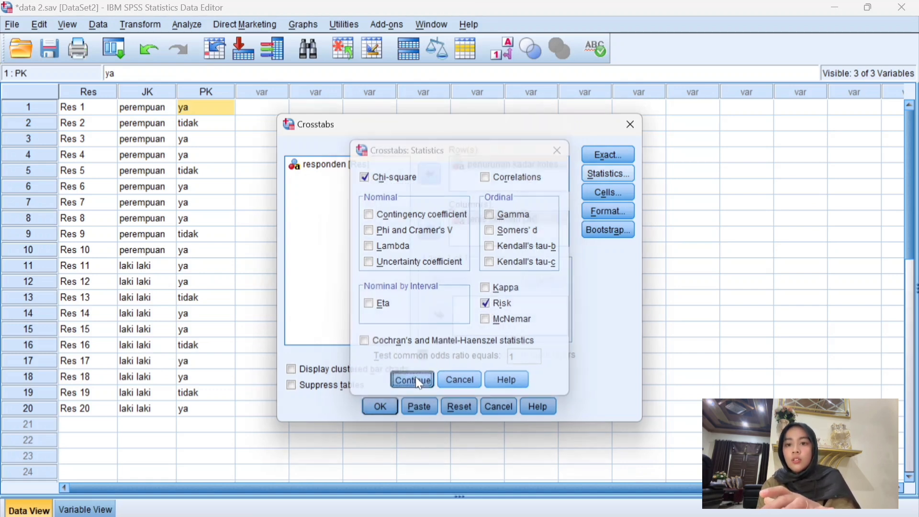
Add expected counts plus row and column percentages to the crosstabulation cells, run it, and view the chi-square and risk results.
click(595, 194)
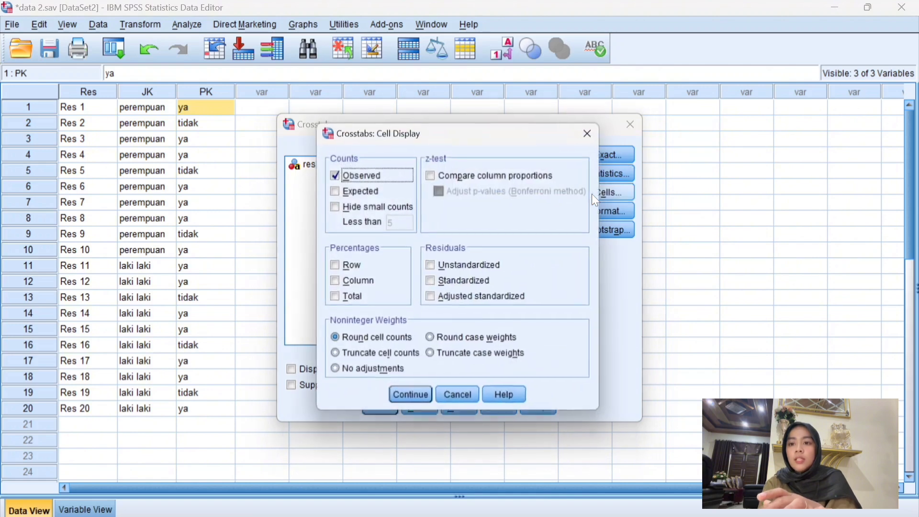
click(370, 193)
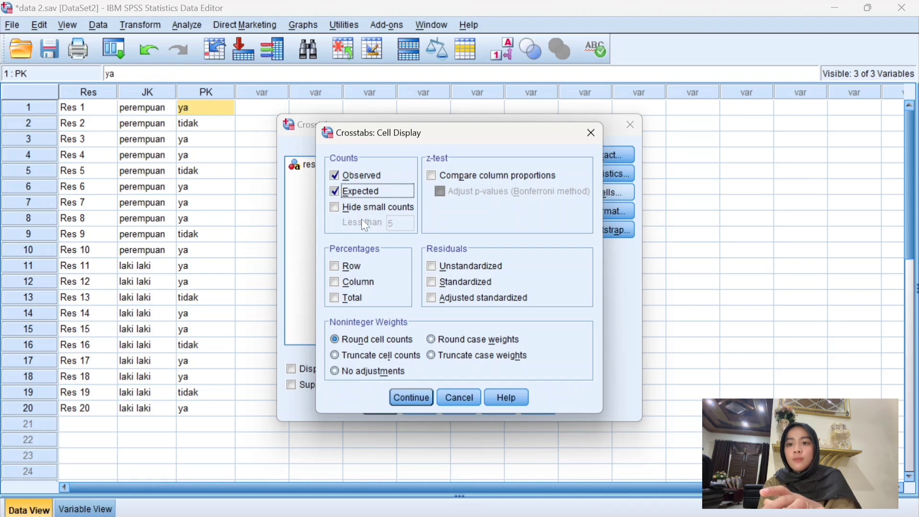
click(355, 269)
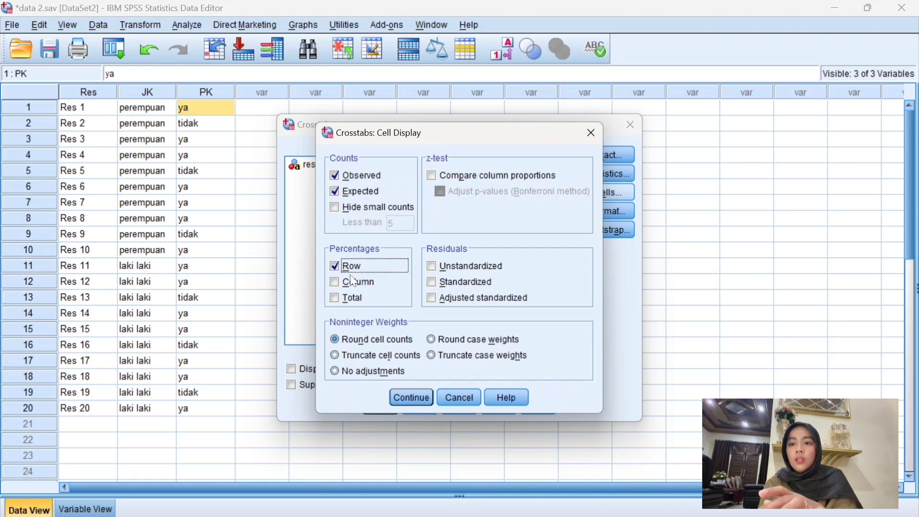
click(353, 287)
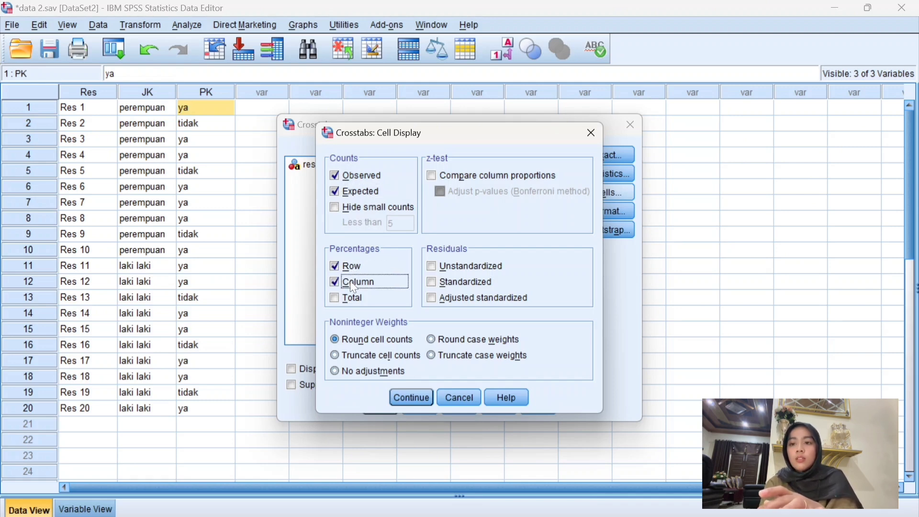
click(411, 398)
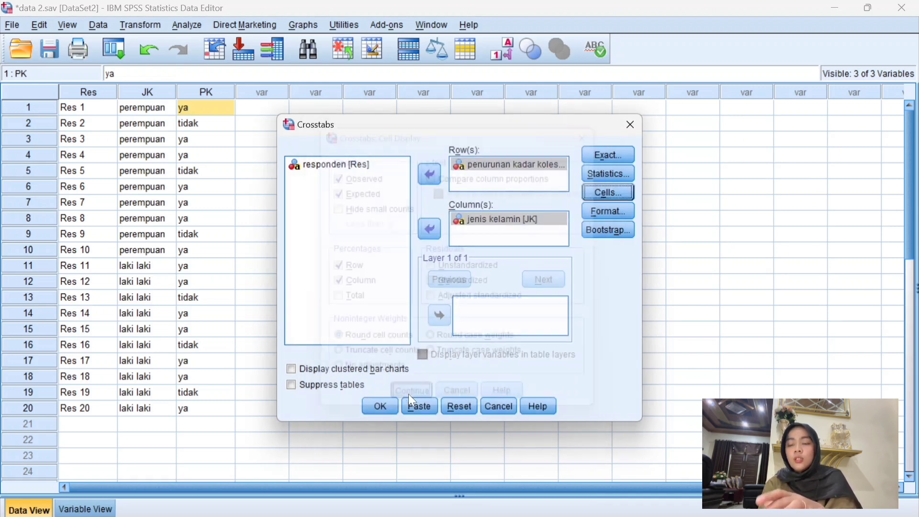
click(380, 406)
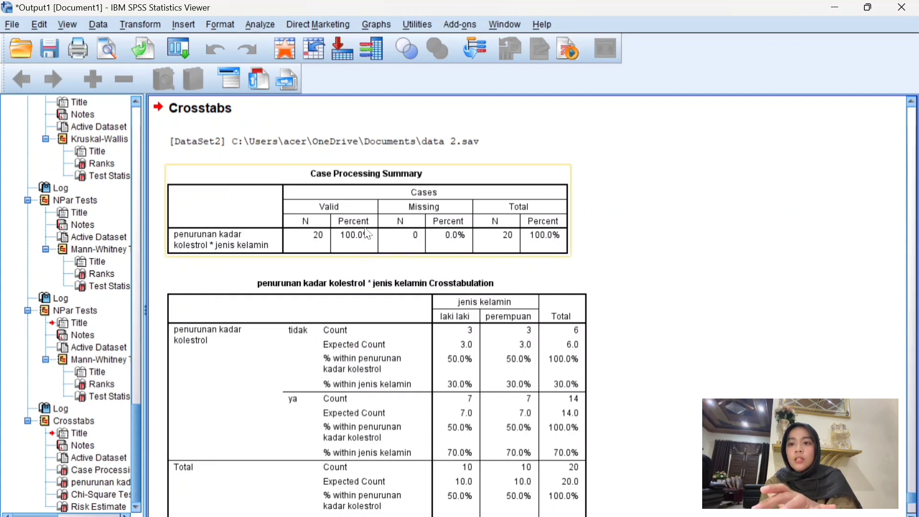
scroll(368, 237, down, 5)
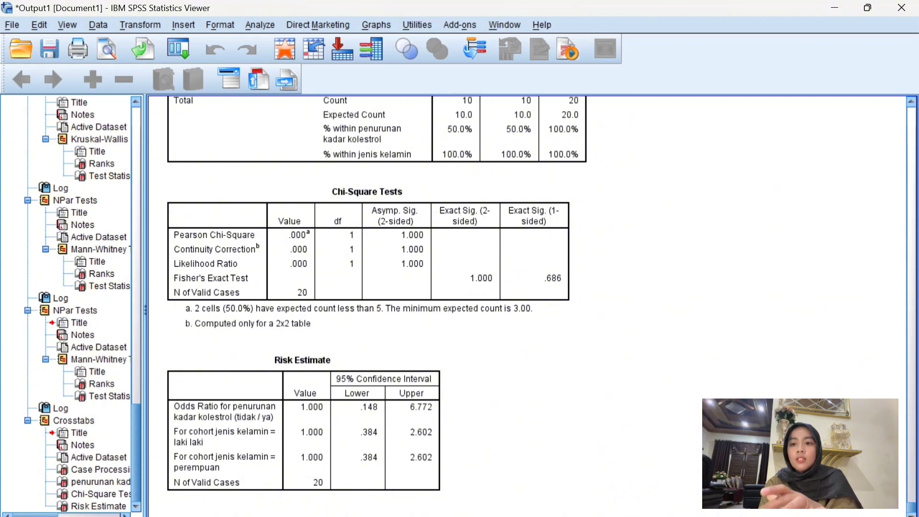
click(384, 331)
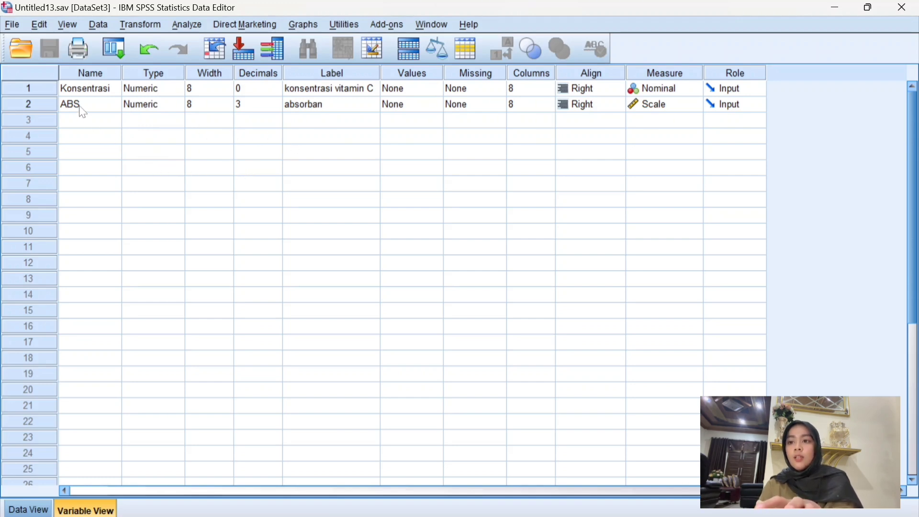
Lower the decimals of the ABS variable to 2 and restore them to 3.
click(273, 108)
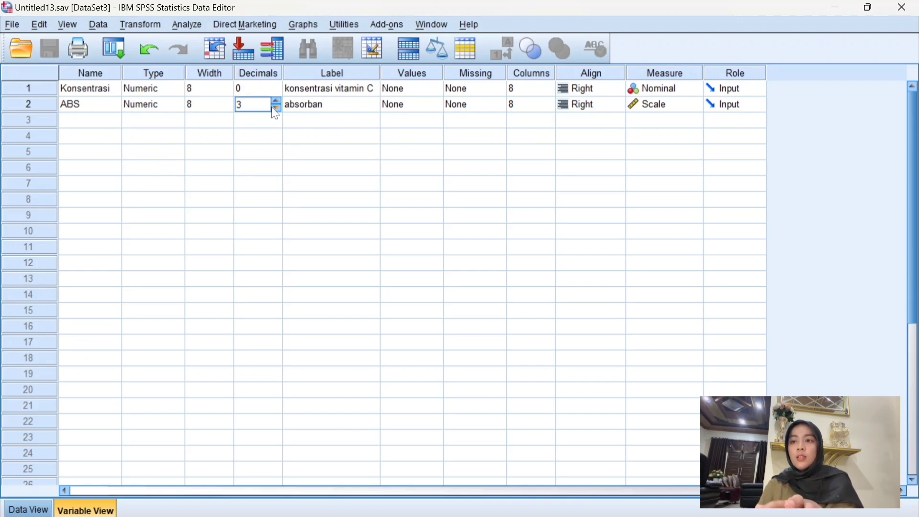
click(276, 108)
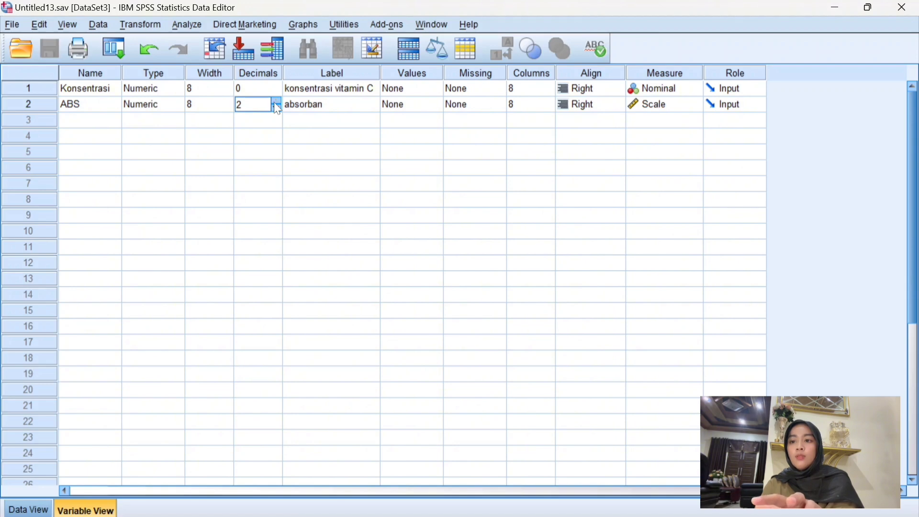
click(276, 102)
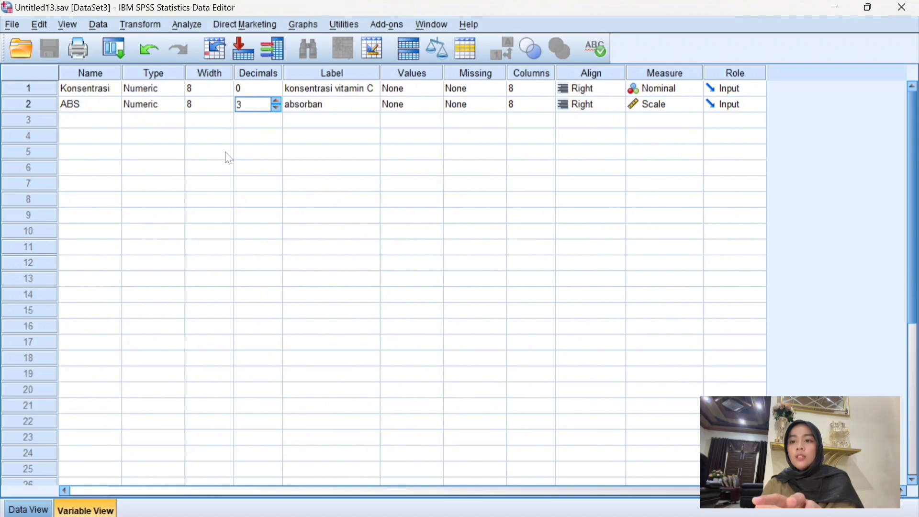
Run a linear regression on the data with absorban as dependent and konsentrasi vitamin C as independent variable, using the Enter method.
click(25, 510)
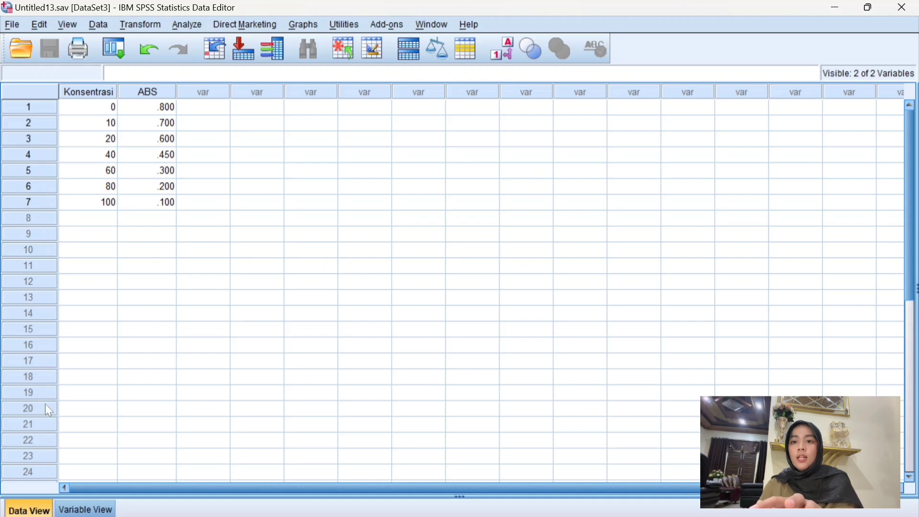
click(186, 24)
mouse_move(224, 178)
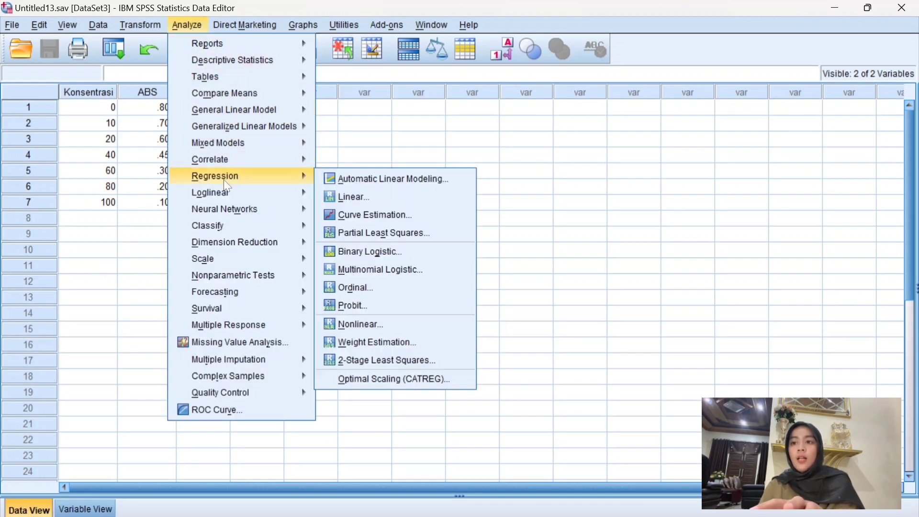
click(338, 194)
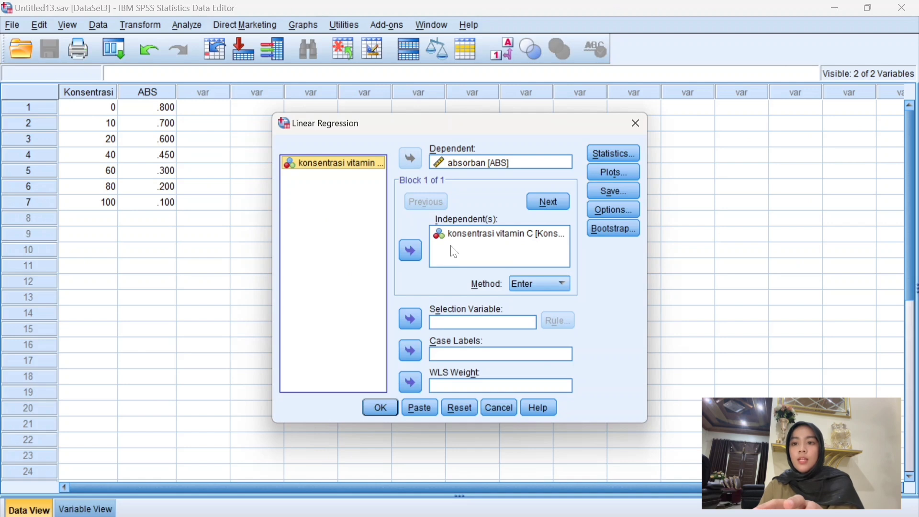
click(381, 409)
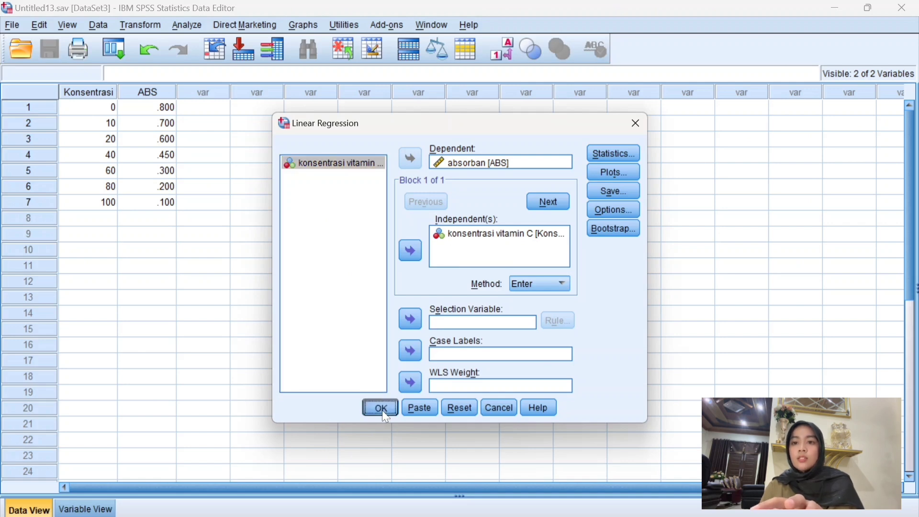